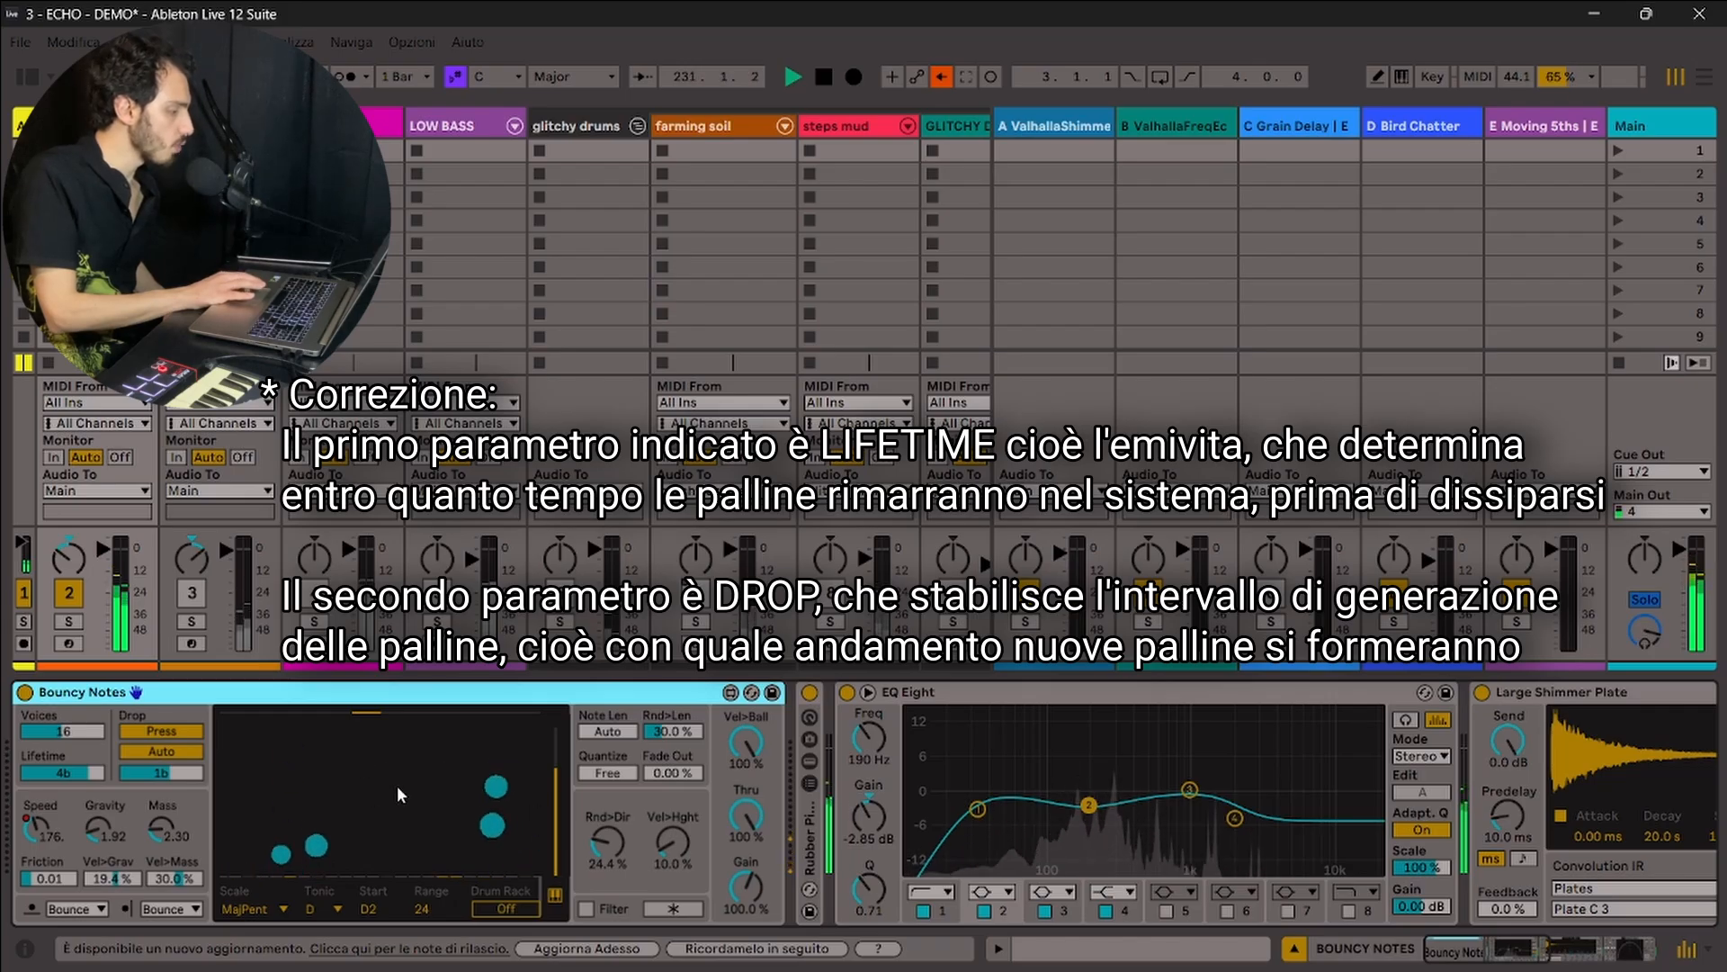
Step: Examine the drop interval, scale, tonic, start note and range options of Bouncy Notes
click(159, 775)
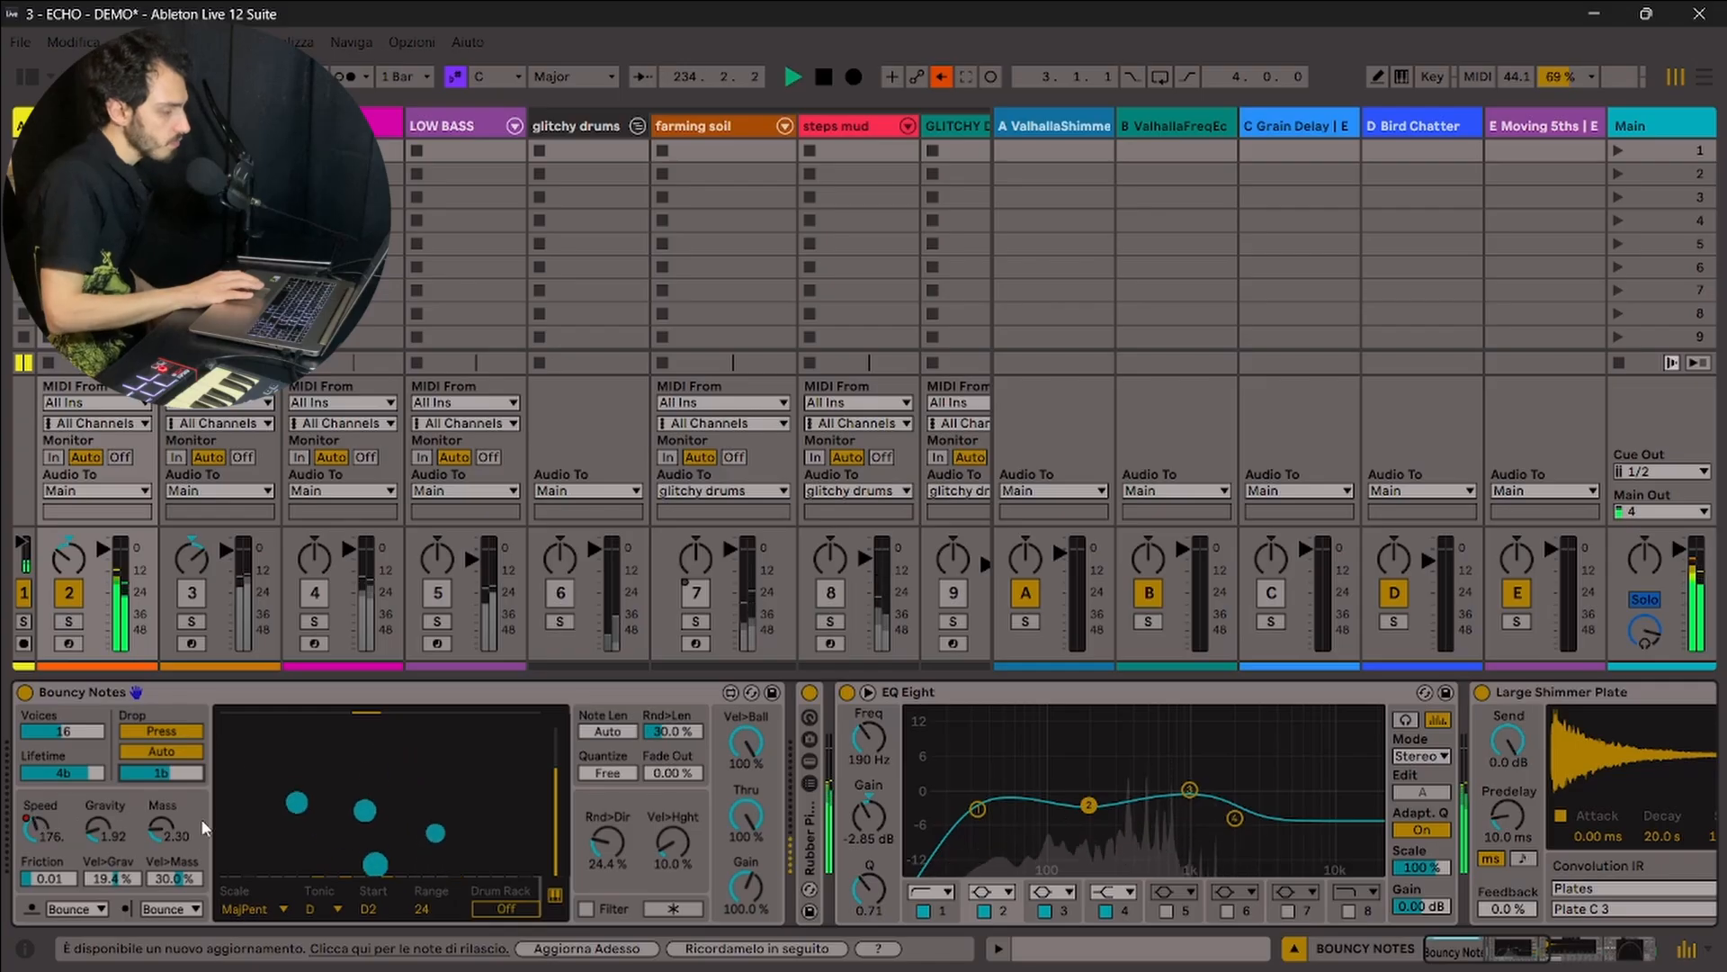
click(258, 910)
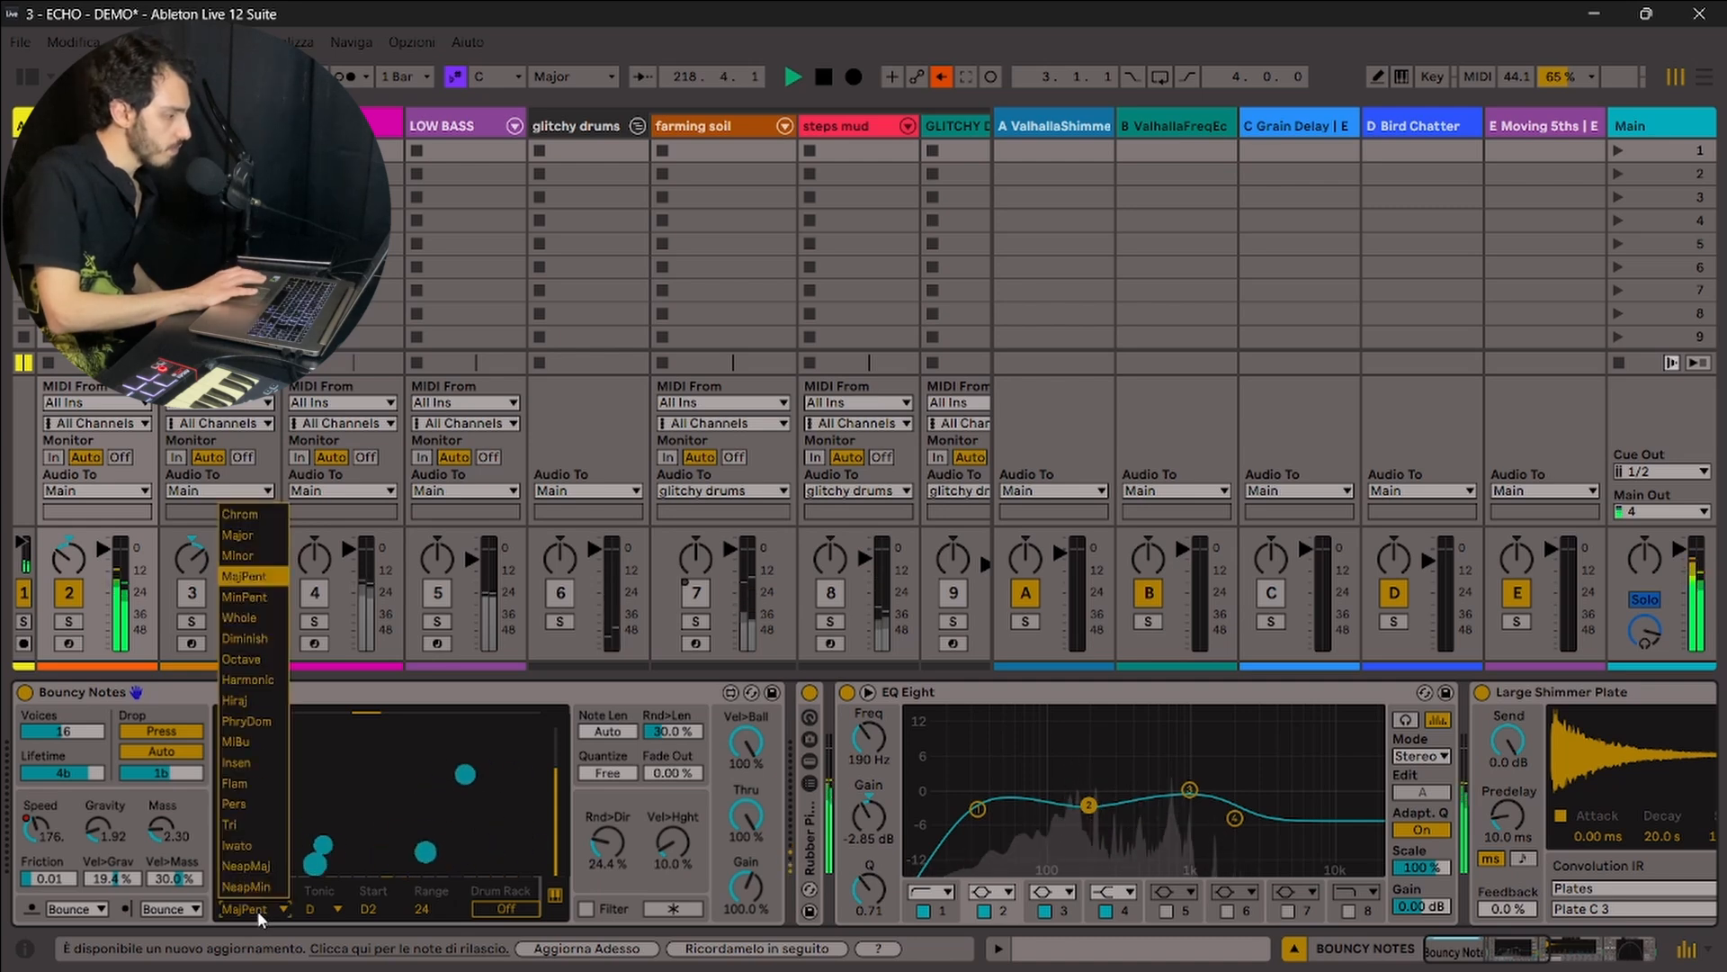
click(329, 912)
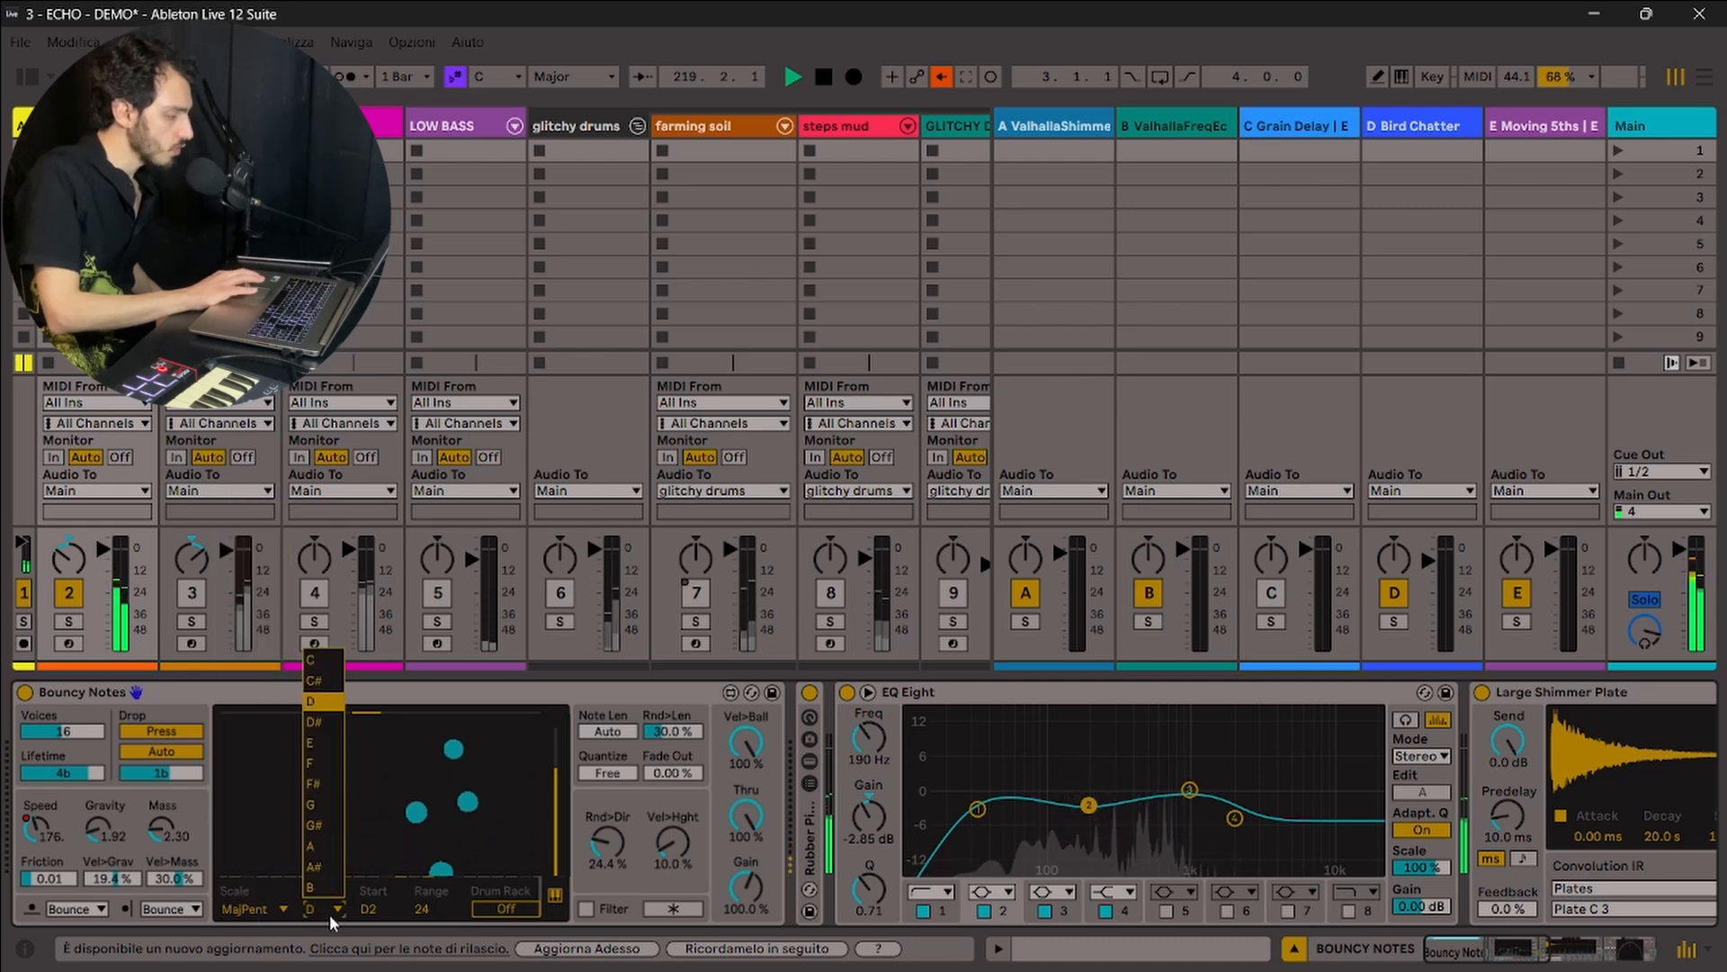
click(371, 907)
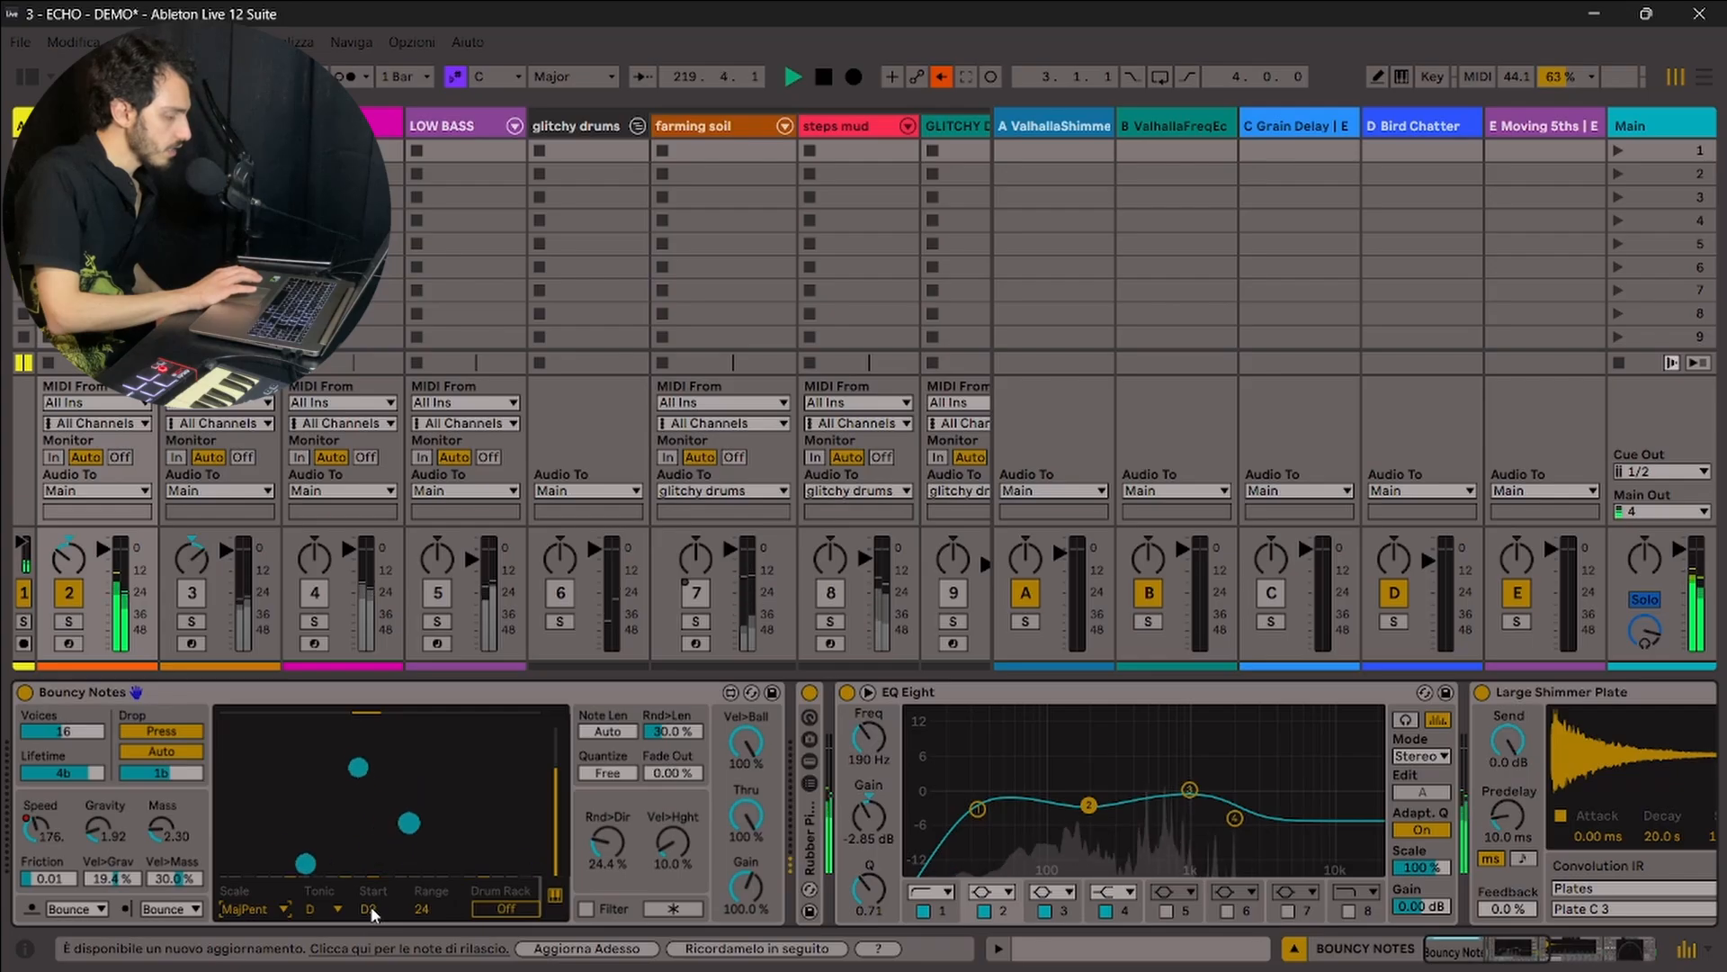
click(436, 911)
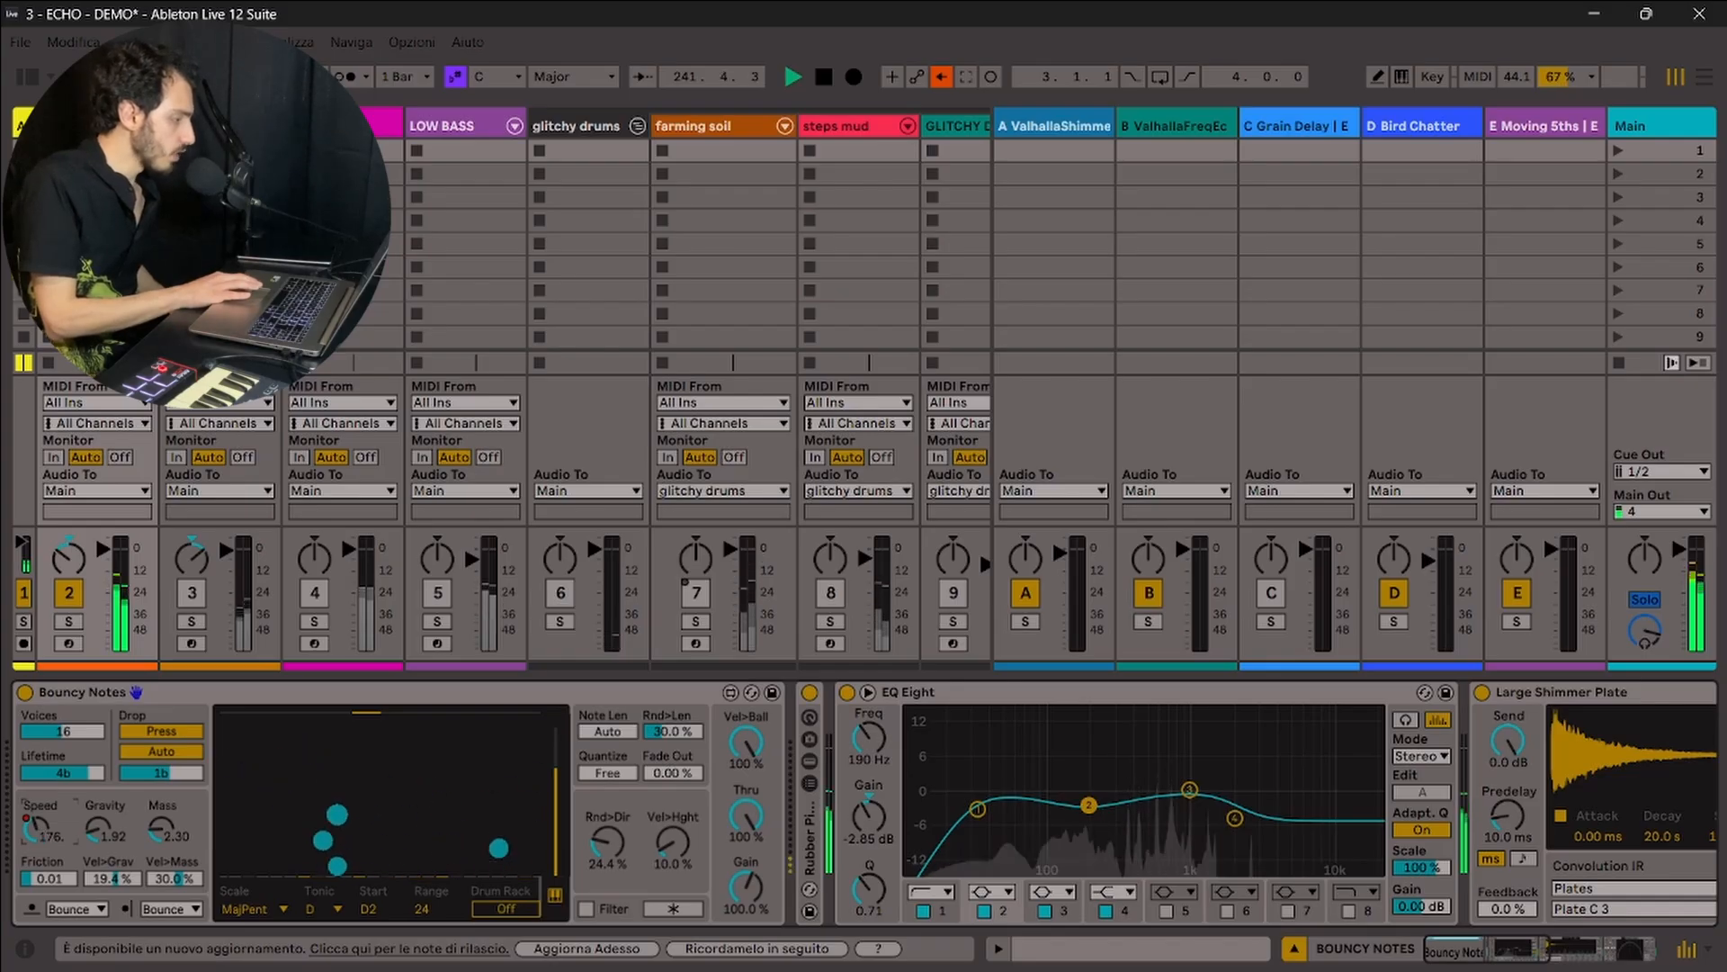
Step: Set the Bouncy Notes speed to 119, the gravity to 5.40 and the mass to 2.23
drag(37, 829, 37, 787)
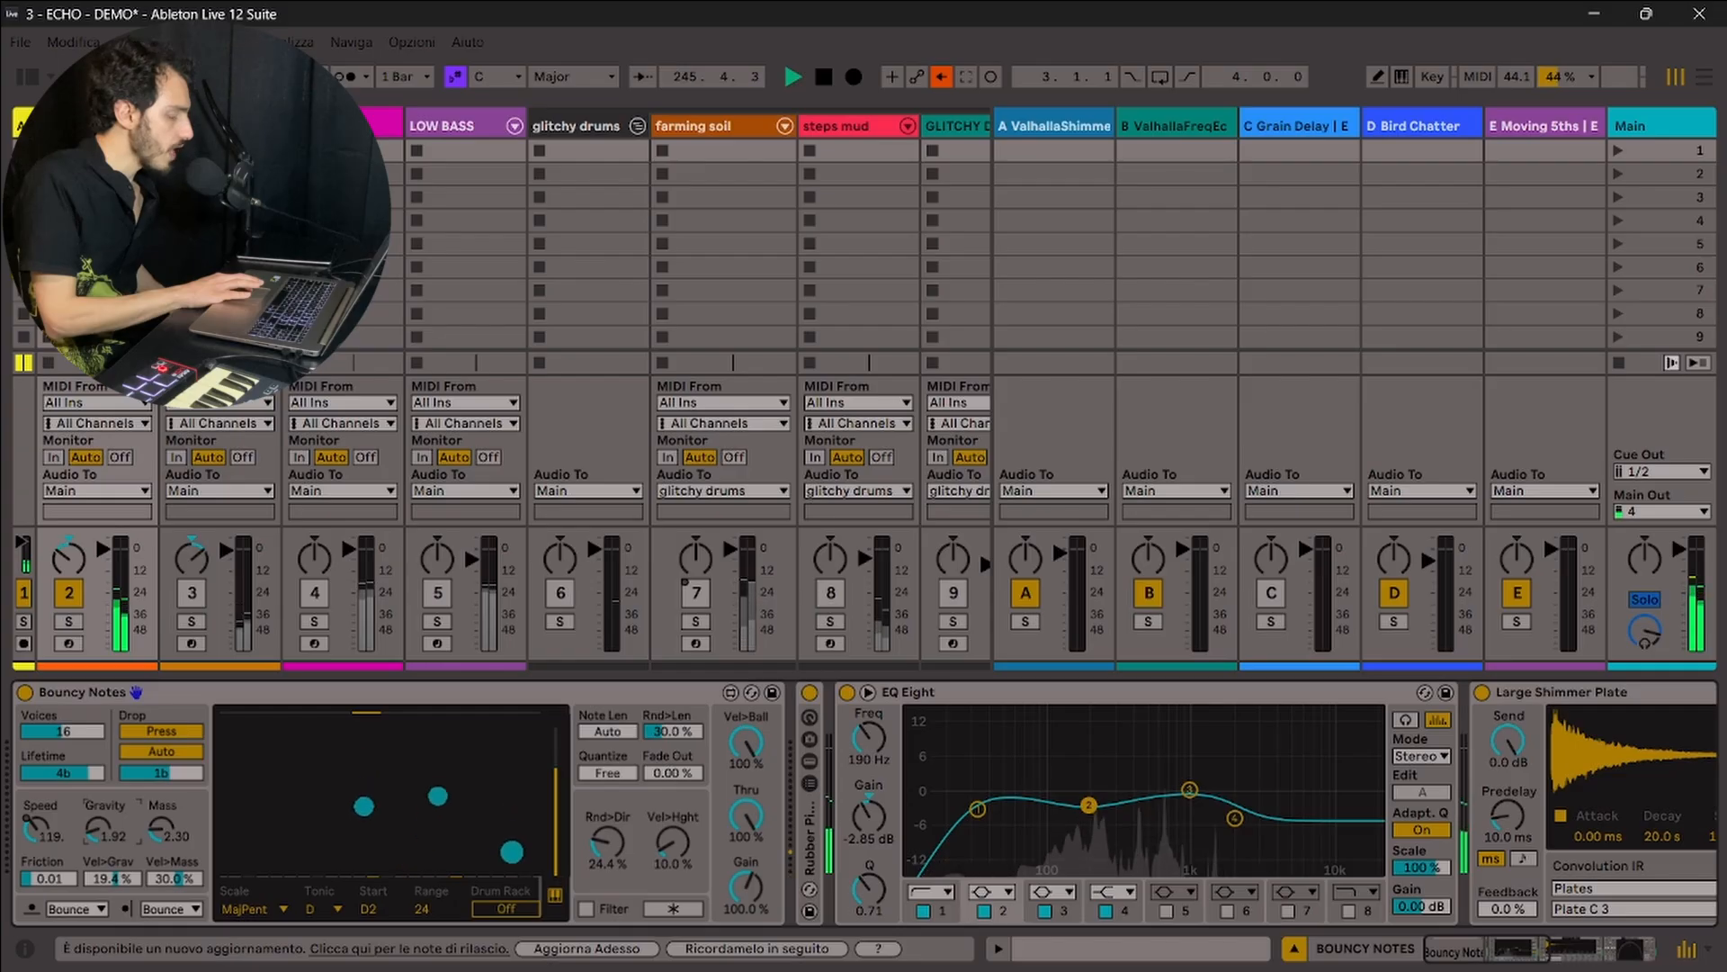
click(94, 830)
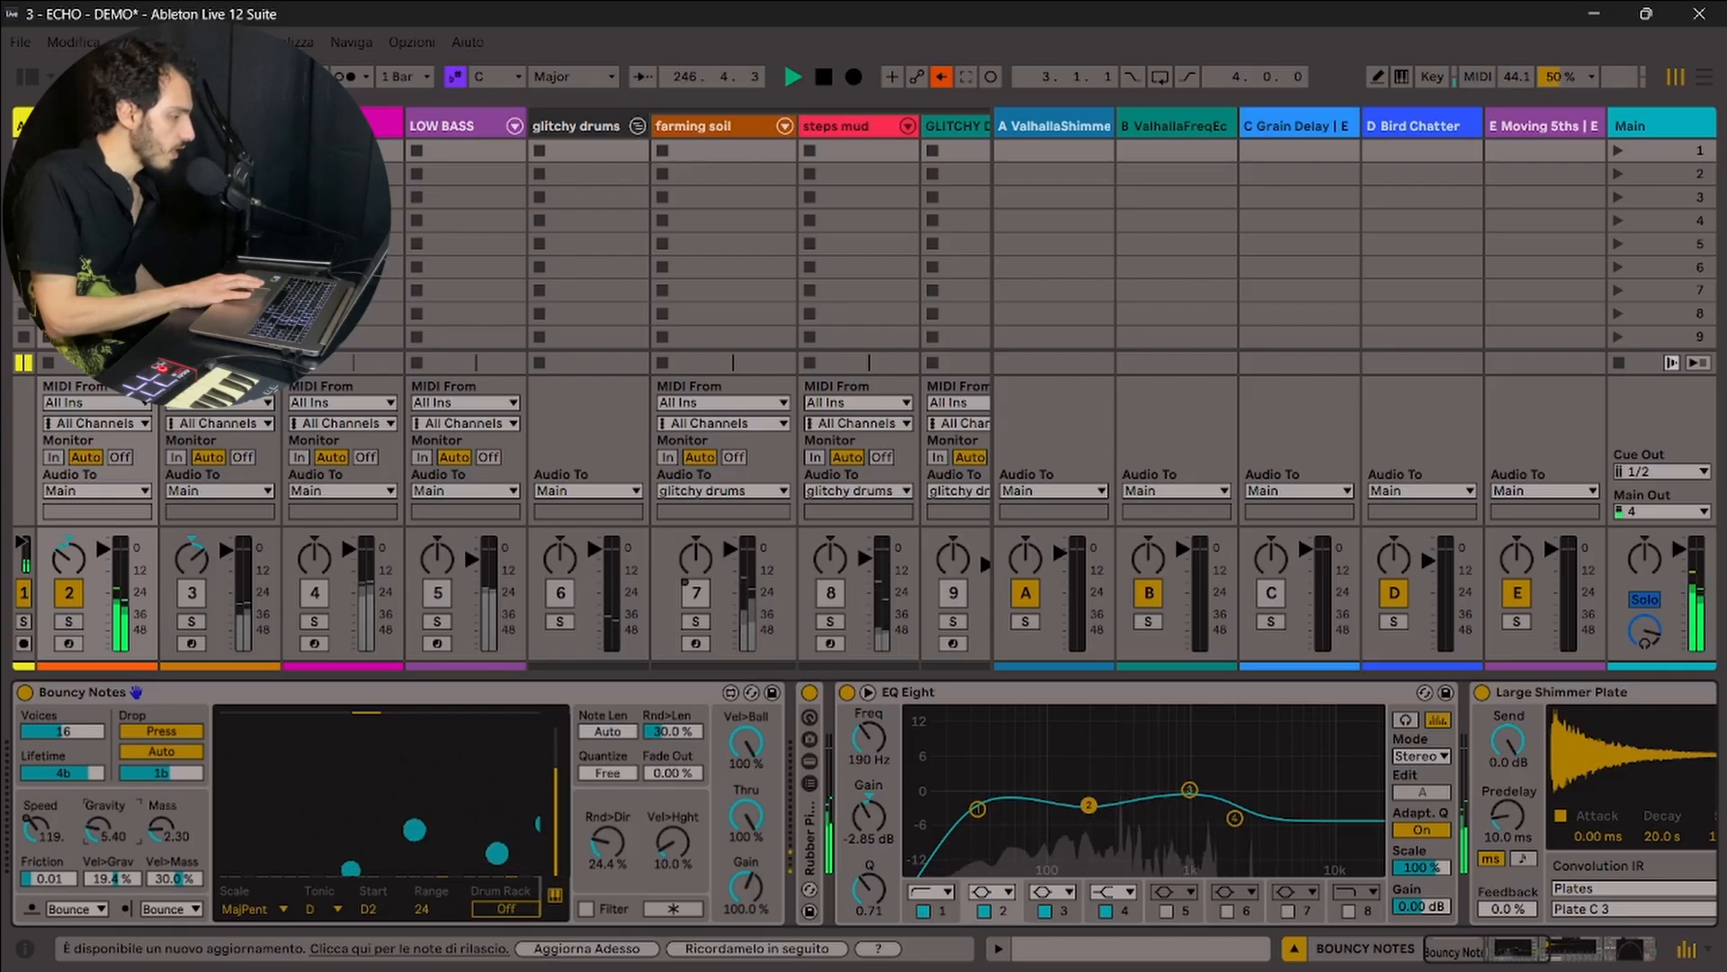
drag(94, 823, 94, 812)
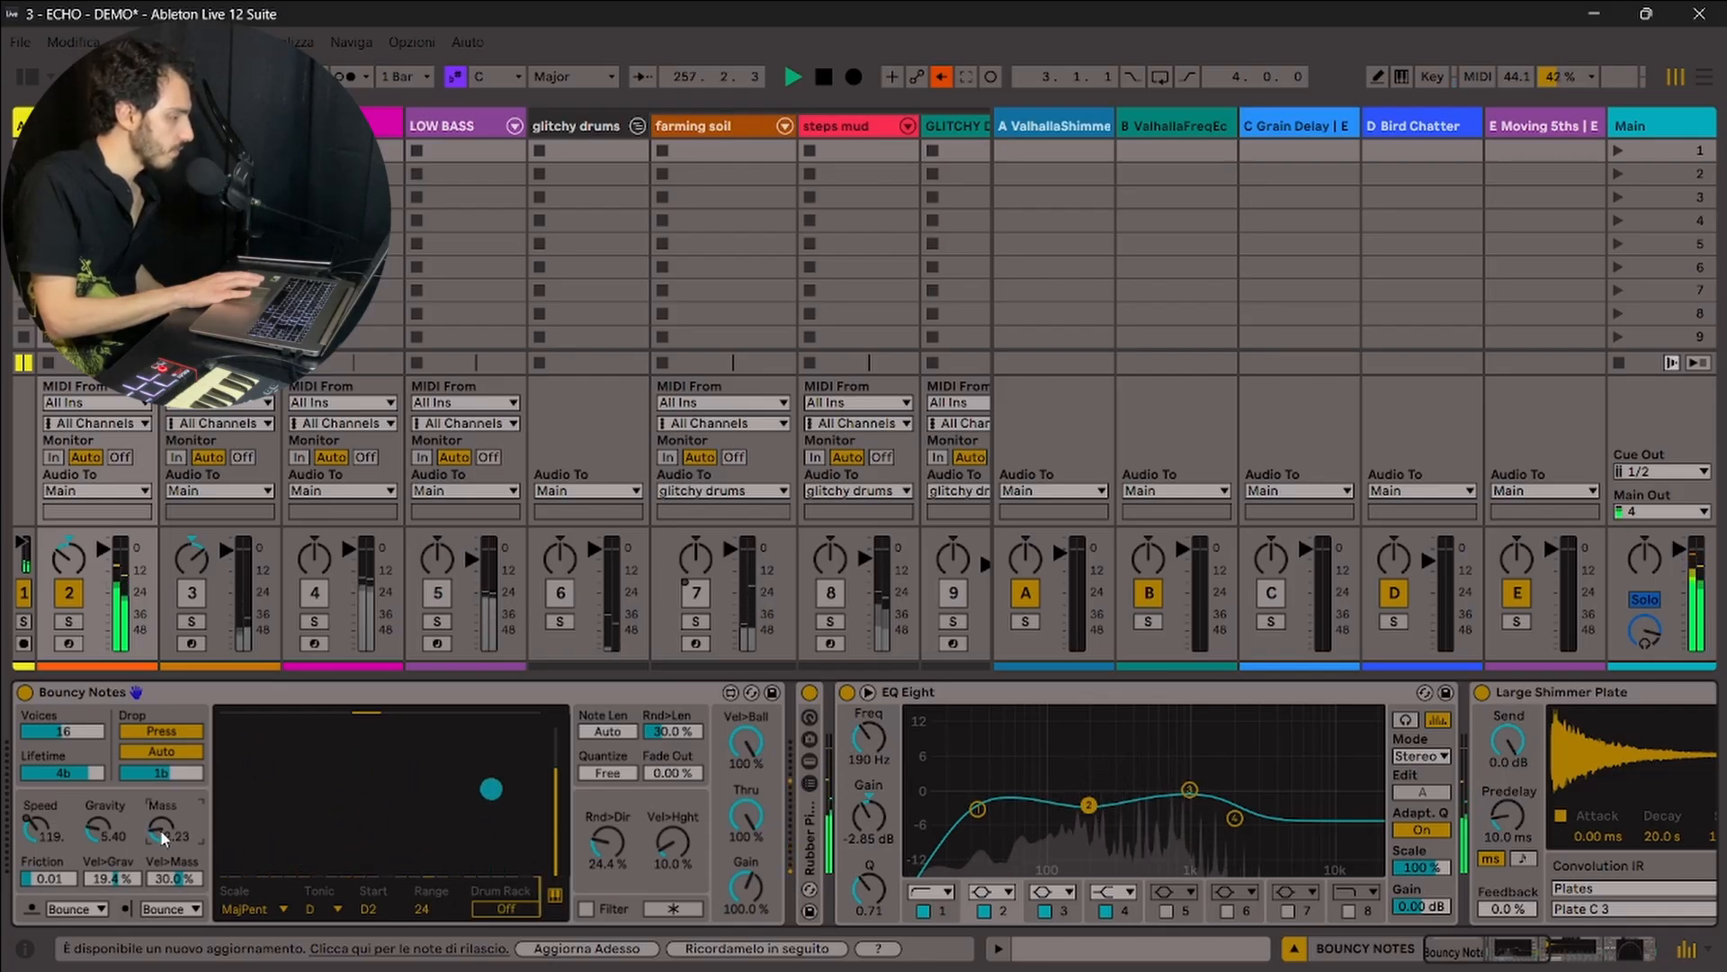
Step: Set the number of voices in Bouncy Notes to 27
click(79, 731)
key(Up)
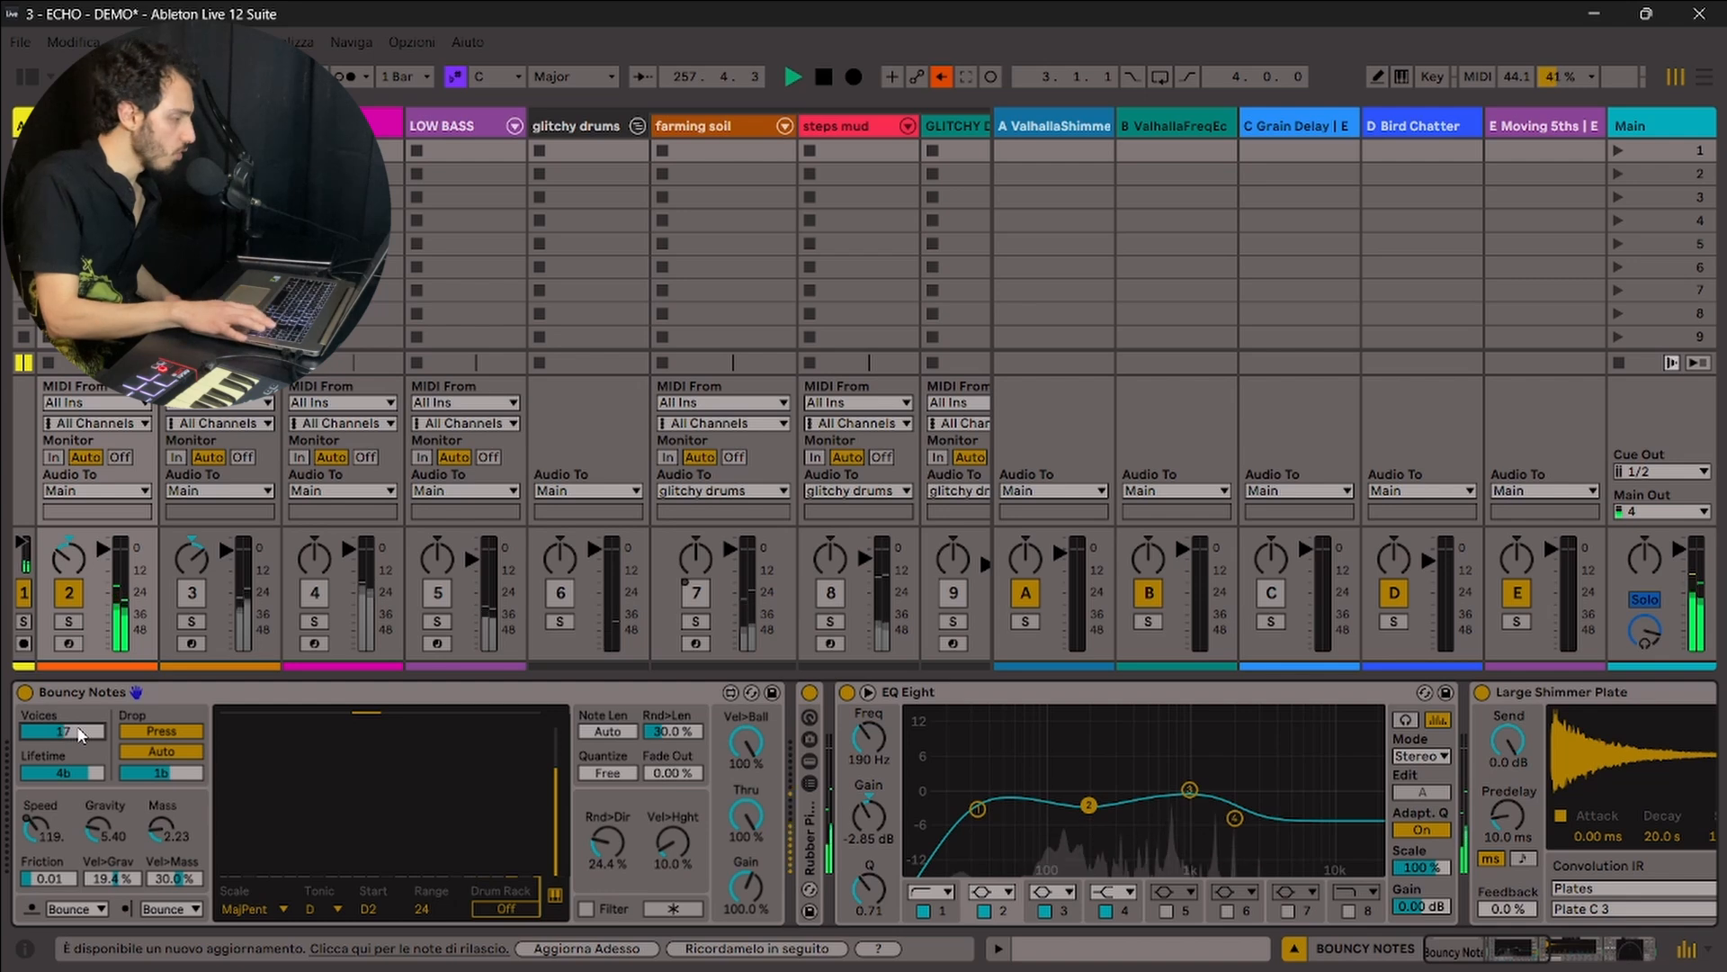
key(Up)
key(Up)
key(Up)
key(Up)
key(Up)
key(Up)
key(Up)
key(Up)
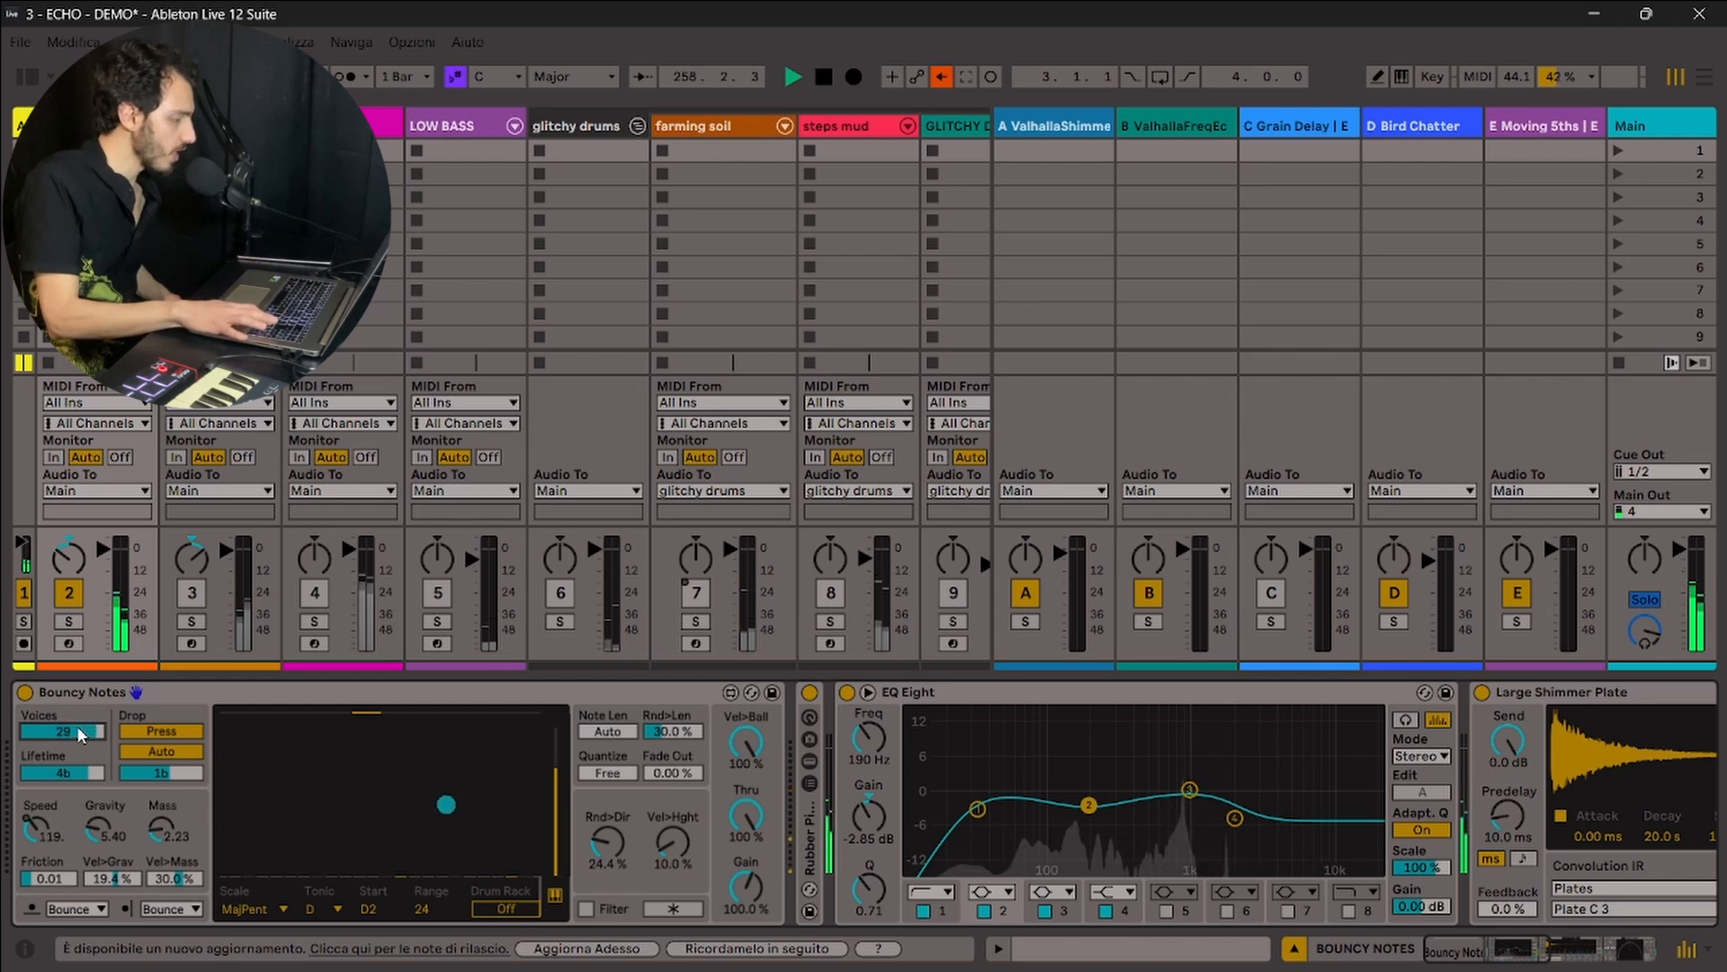
key(Down)
key(Down)
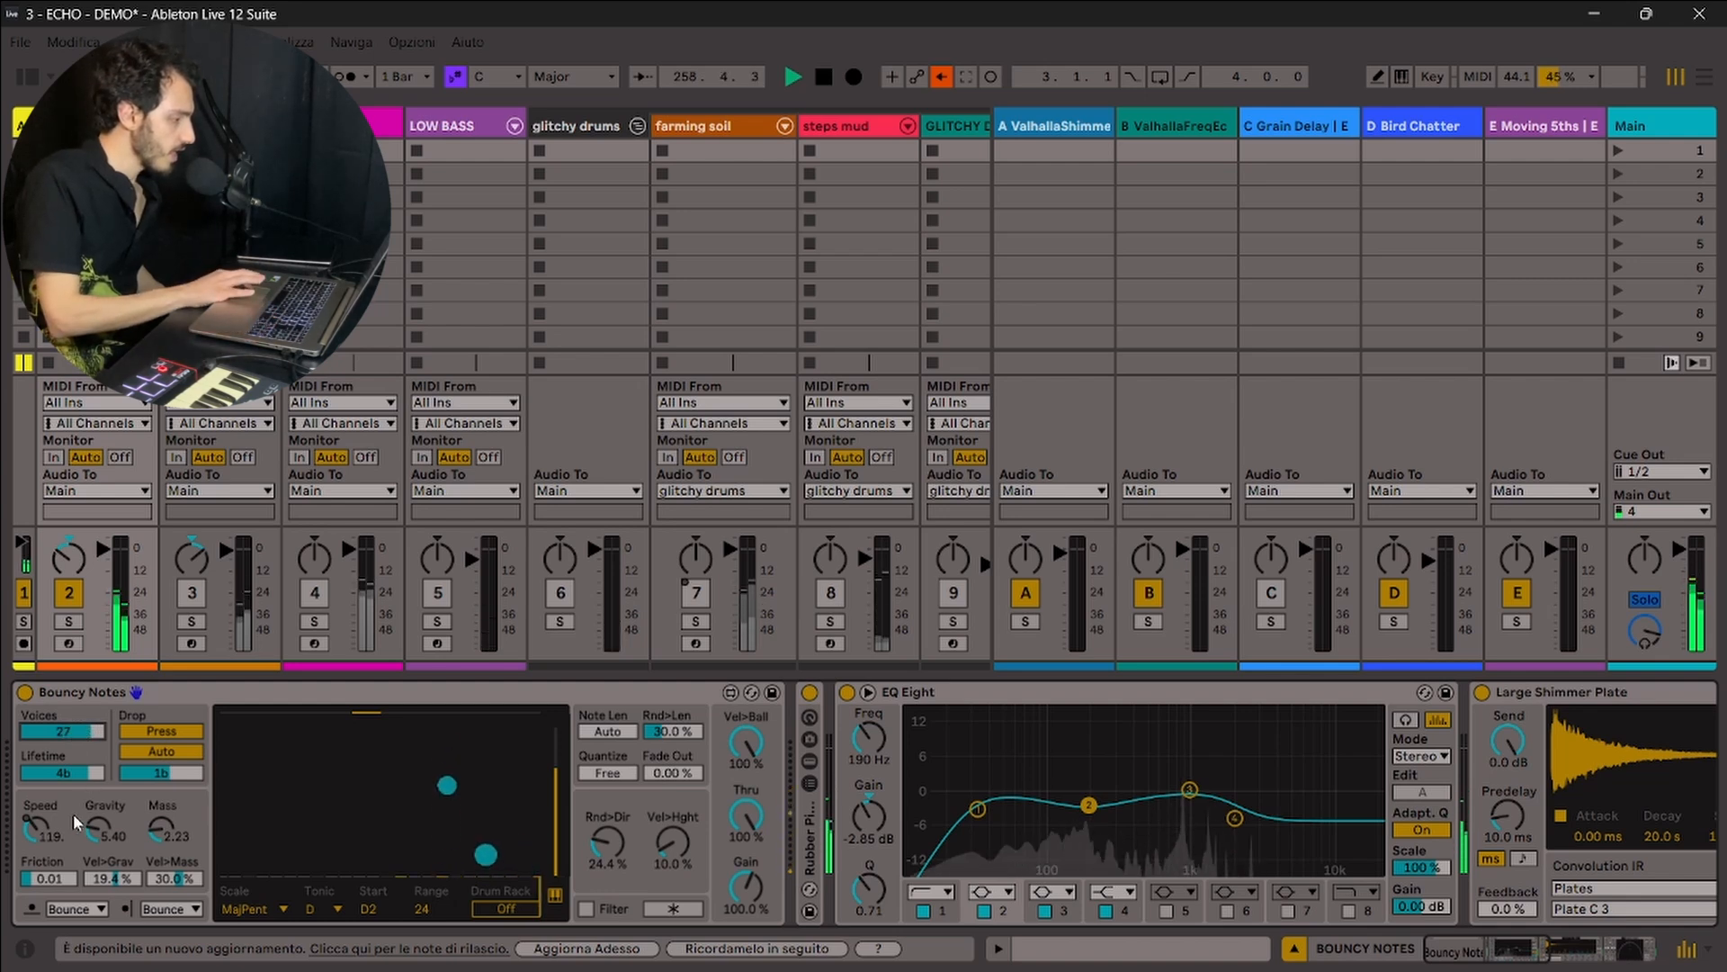
Step: Set the Bouncy Notes speed to 311, gravity to 6.47 and mass to 2.36, with an automatic drop interval of 4n
drag(73, 813, 73, 744)
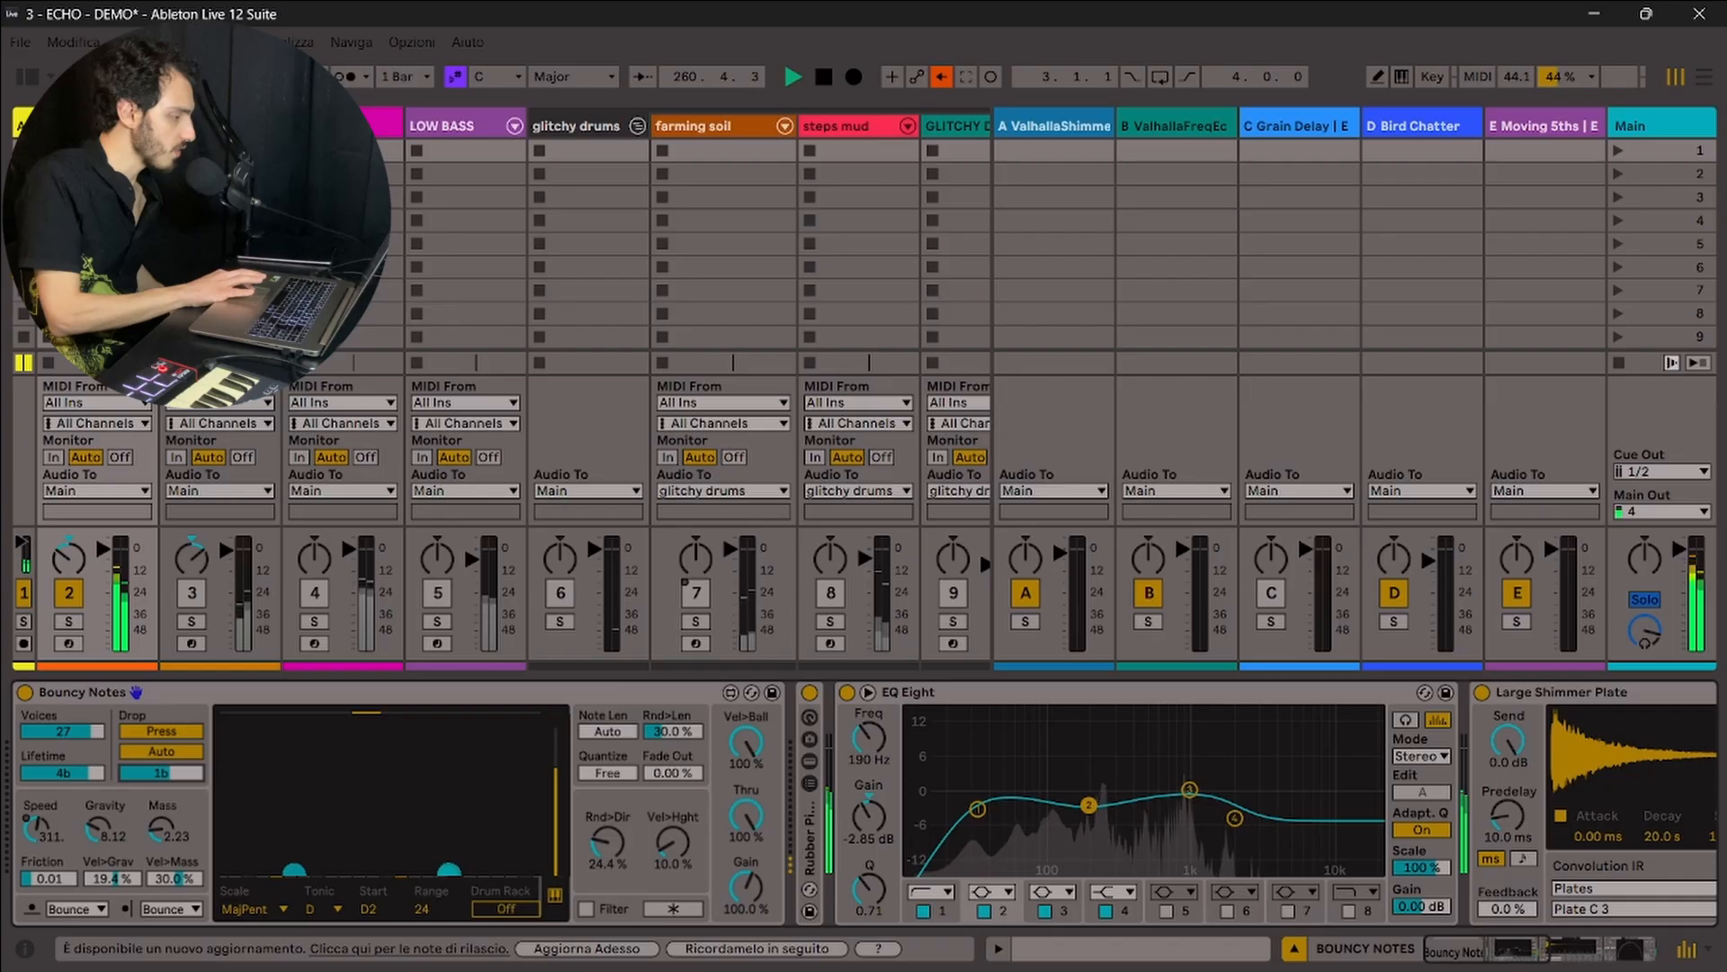
drag(161, 773, 161, 786)
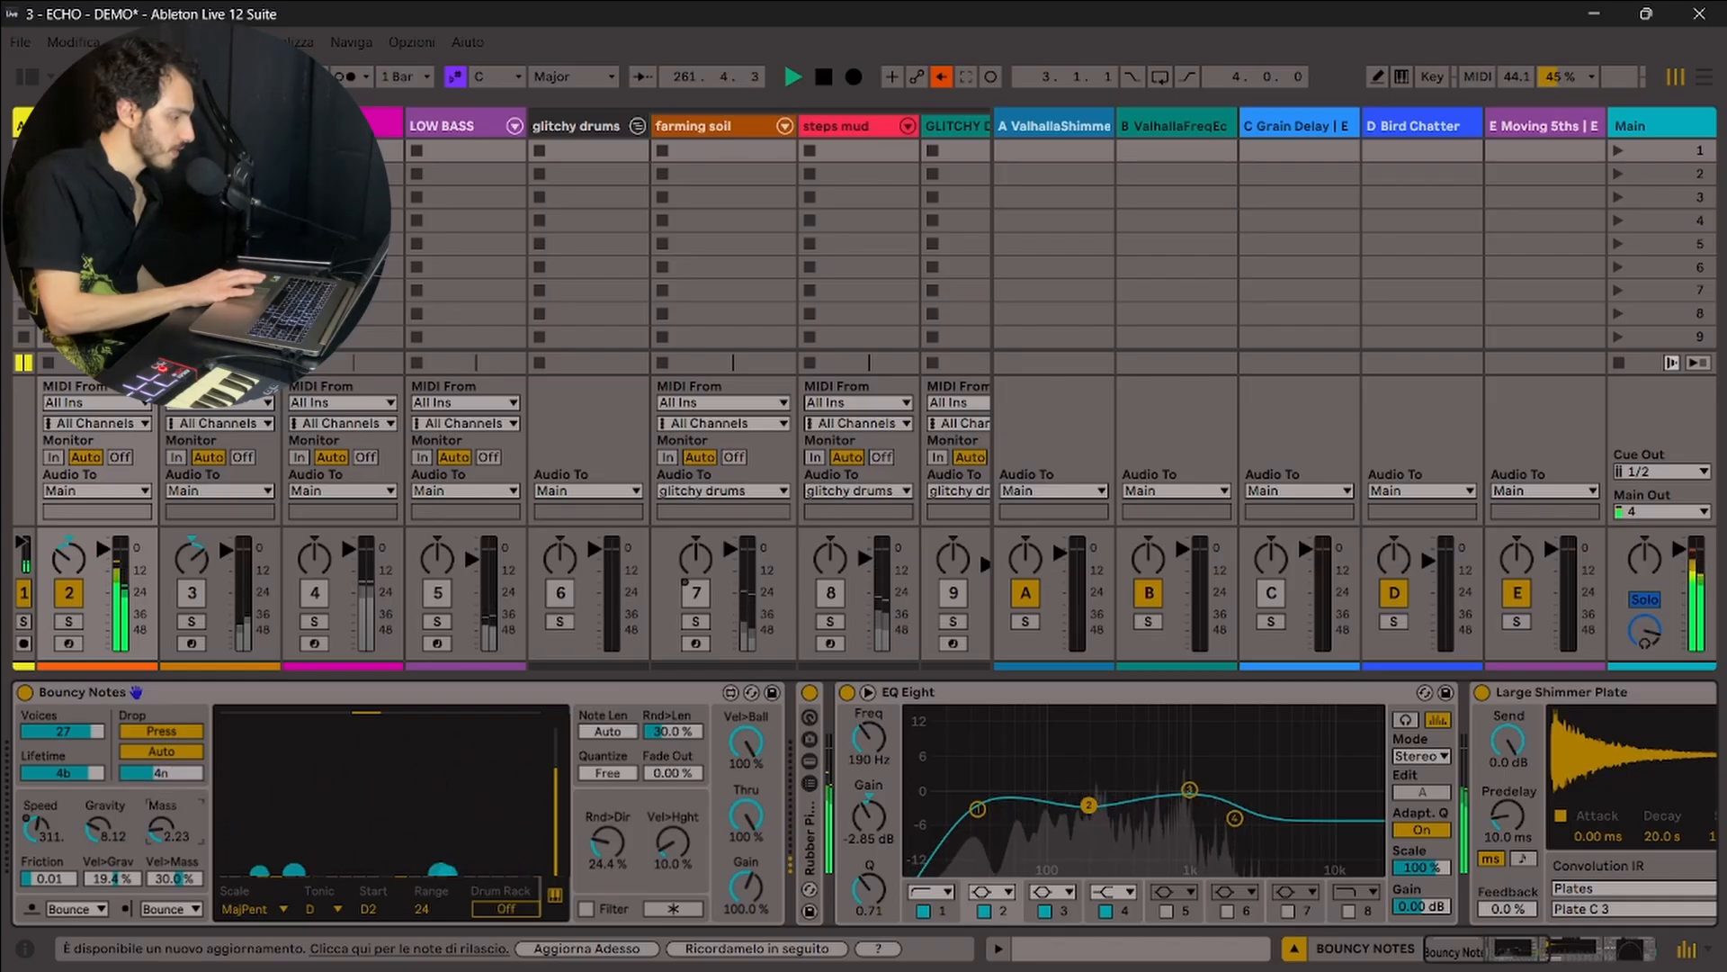
drag(159, 826, 90, 845)
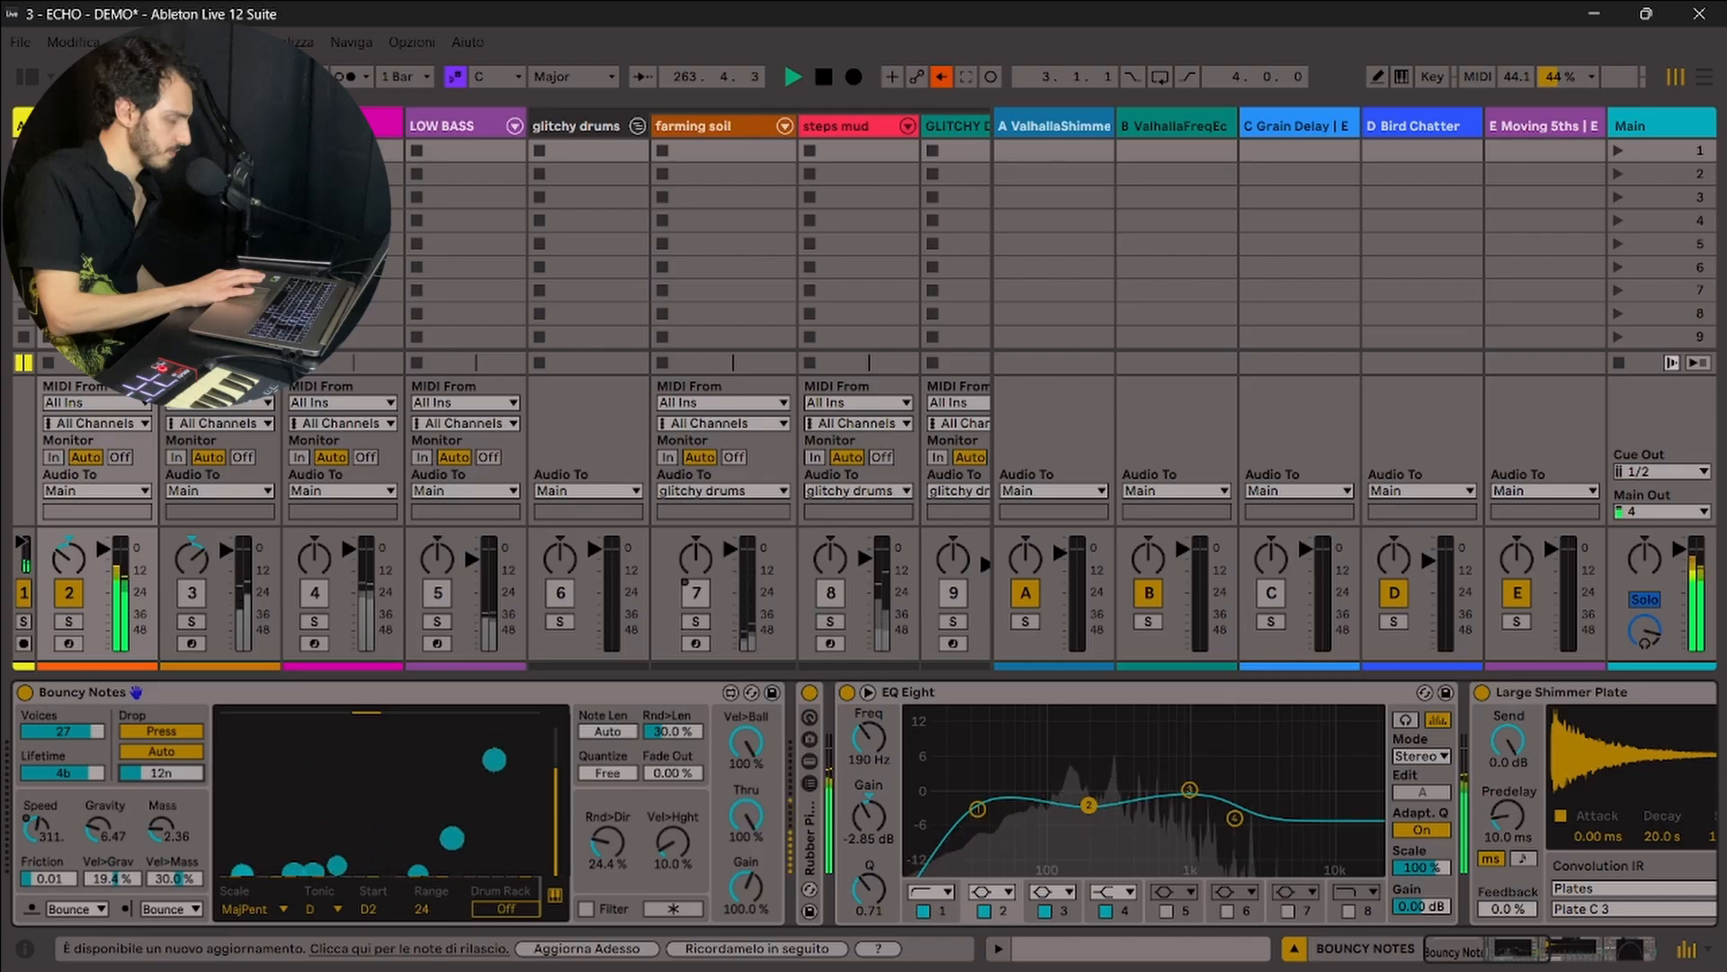
Step: Try shorter automatic drop intervals of 8n and 32n for the bouncing balls
drag(161, 772, 161, 779)
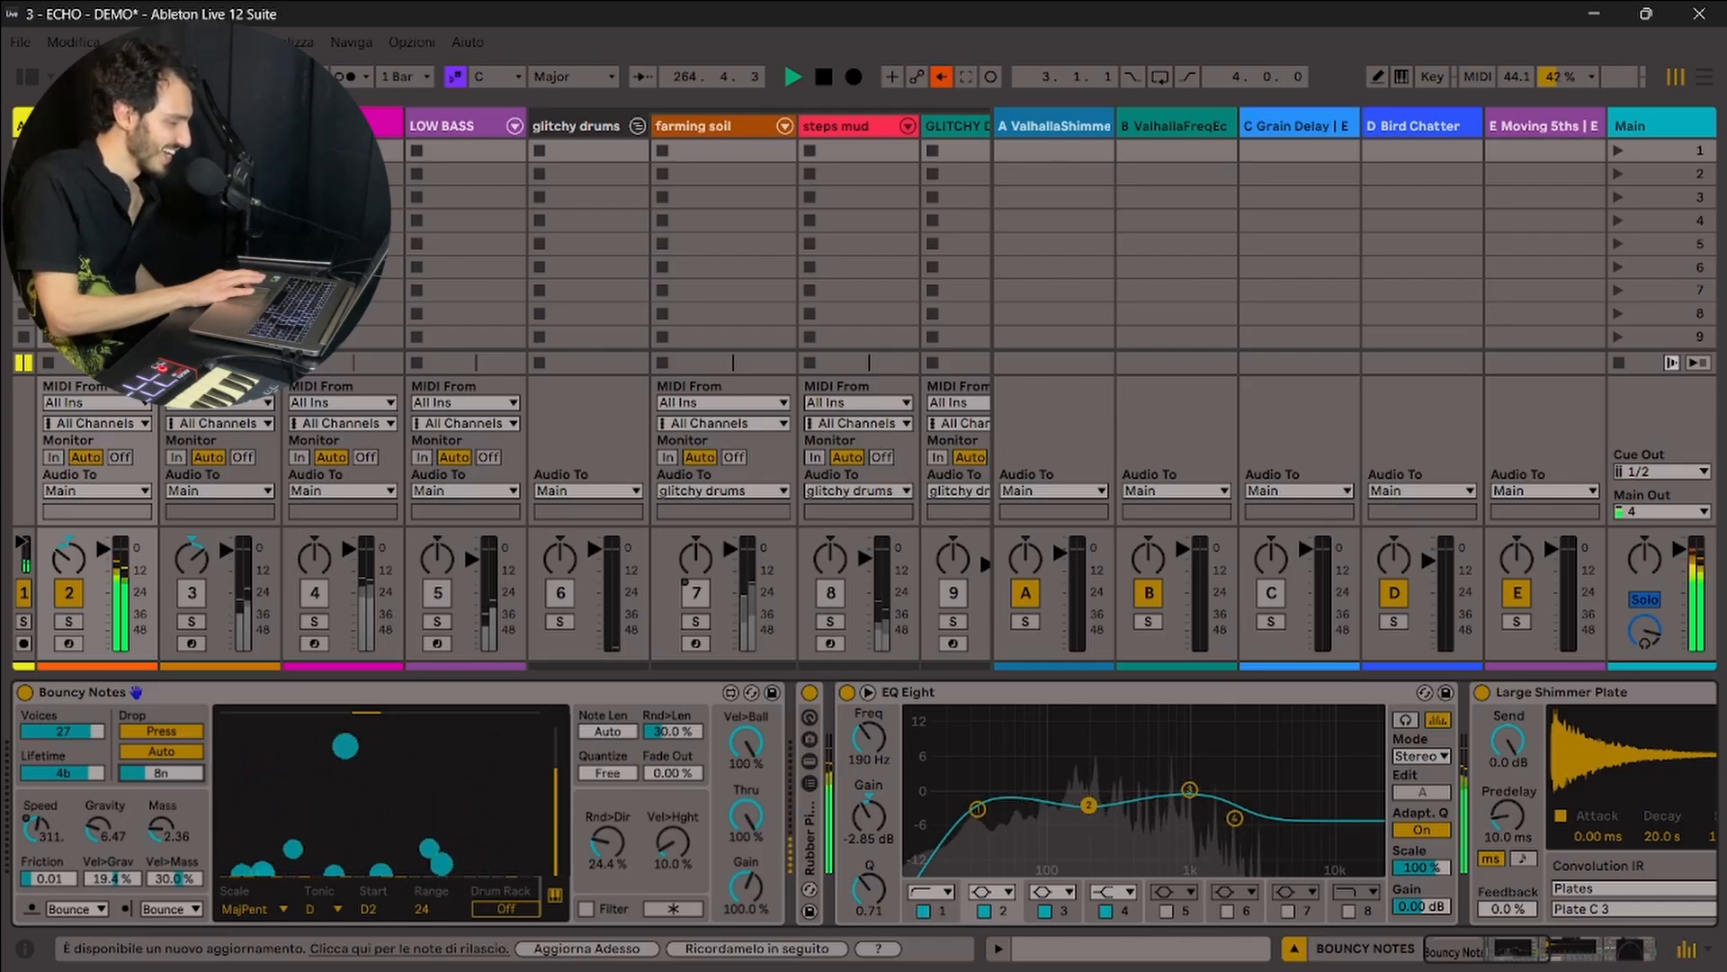
drag(161, 773, 161, 783)
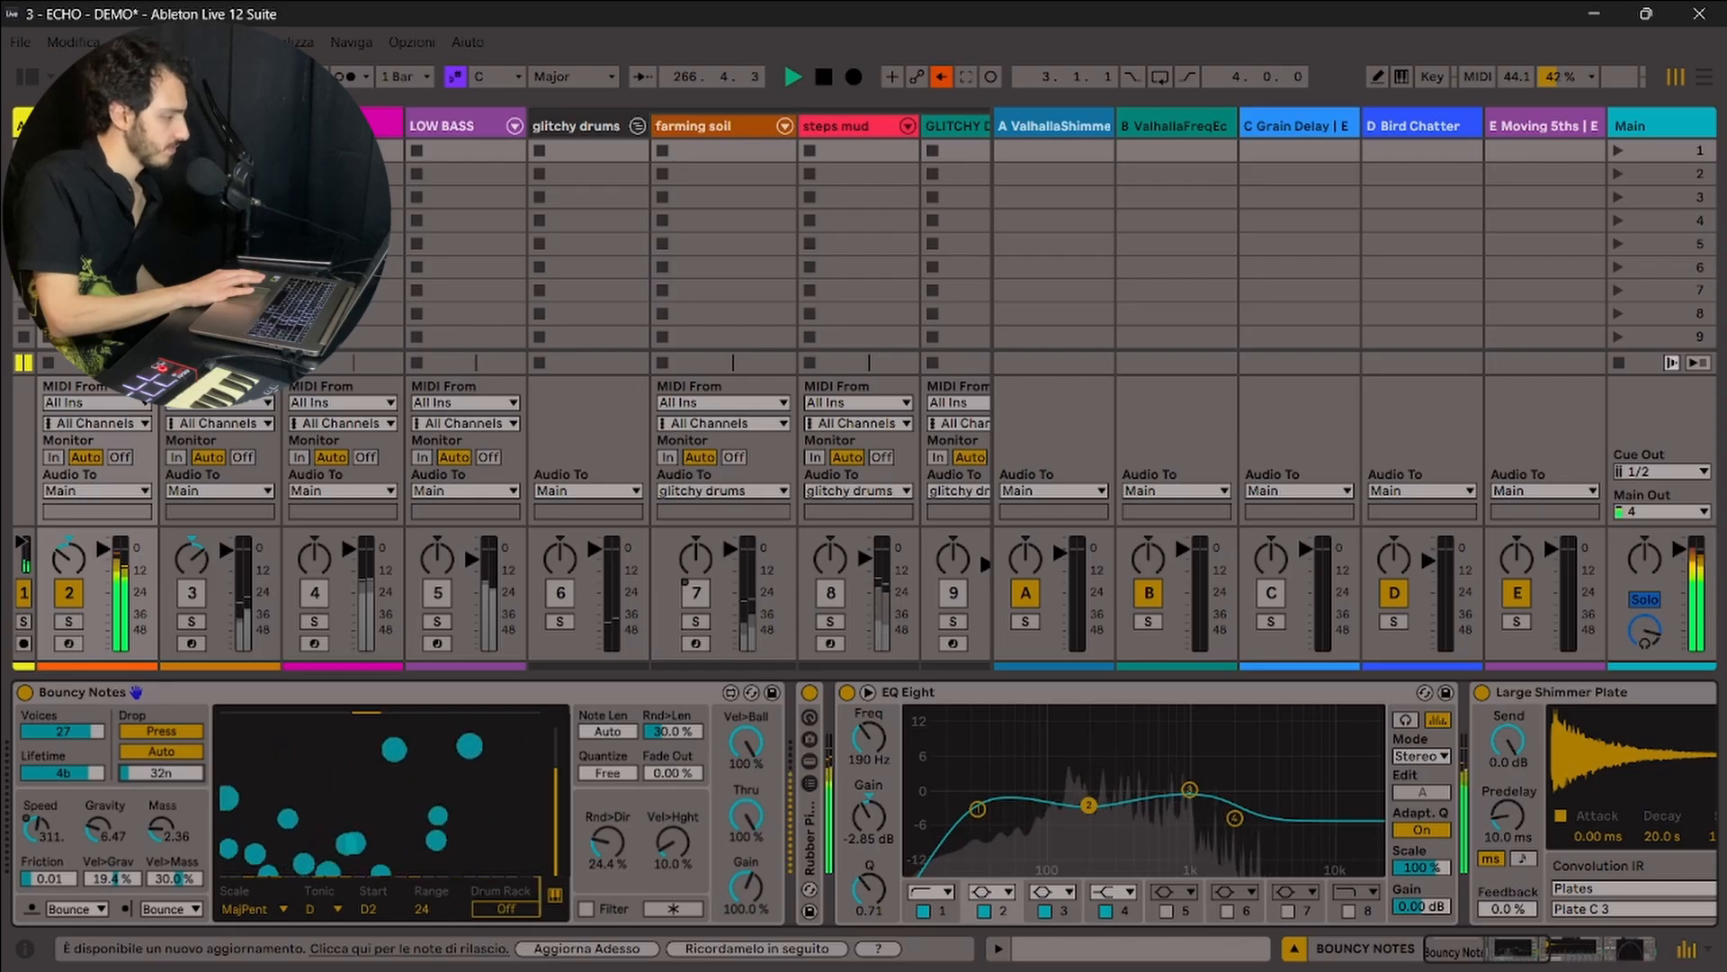
drag(161, 784, 161, 770)
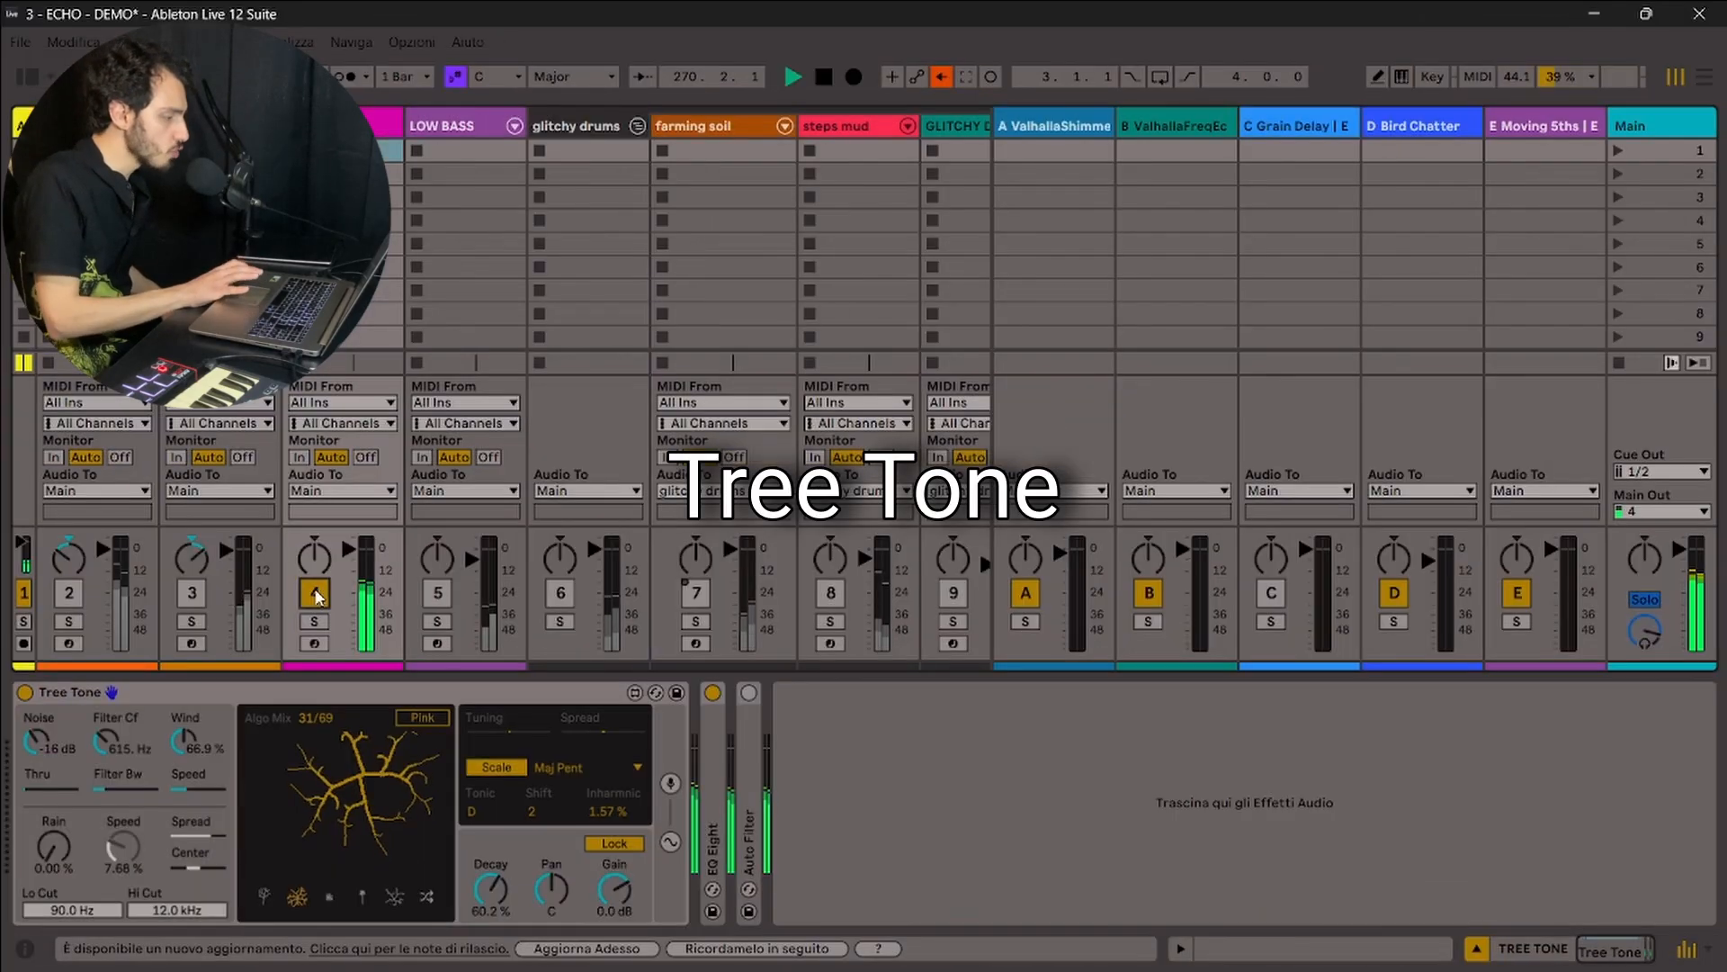
Step: Try several tree shapes in the Tree Tone device and generate a new radially branching tree
click(171, 696)
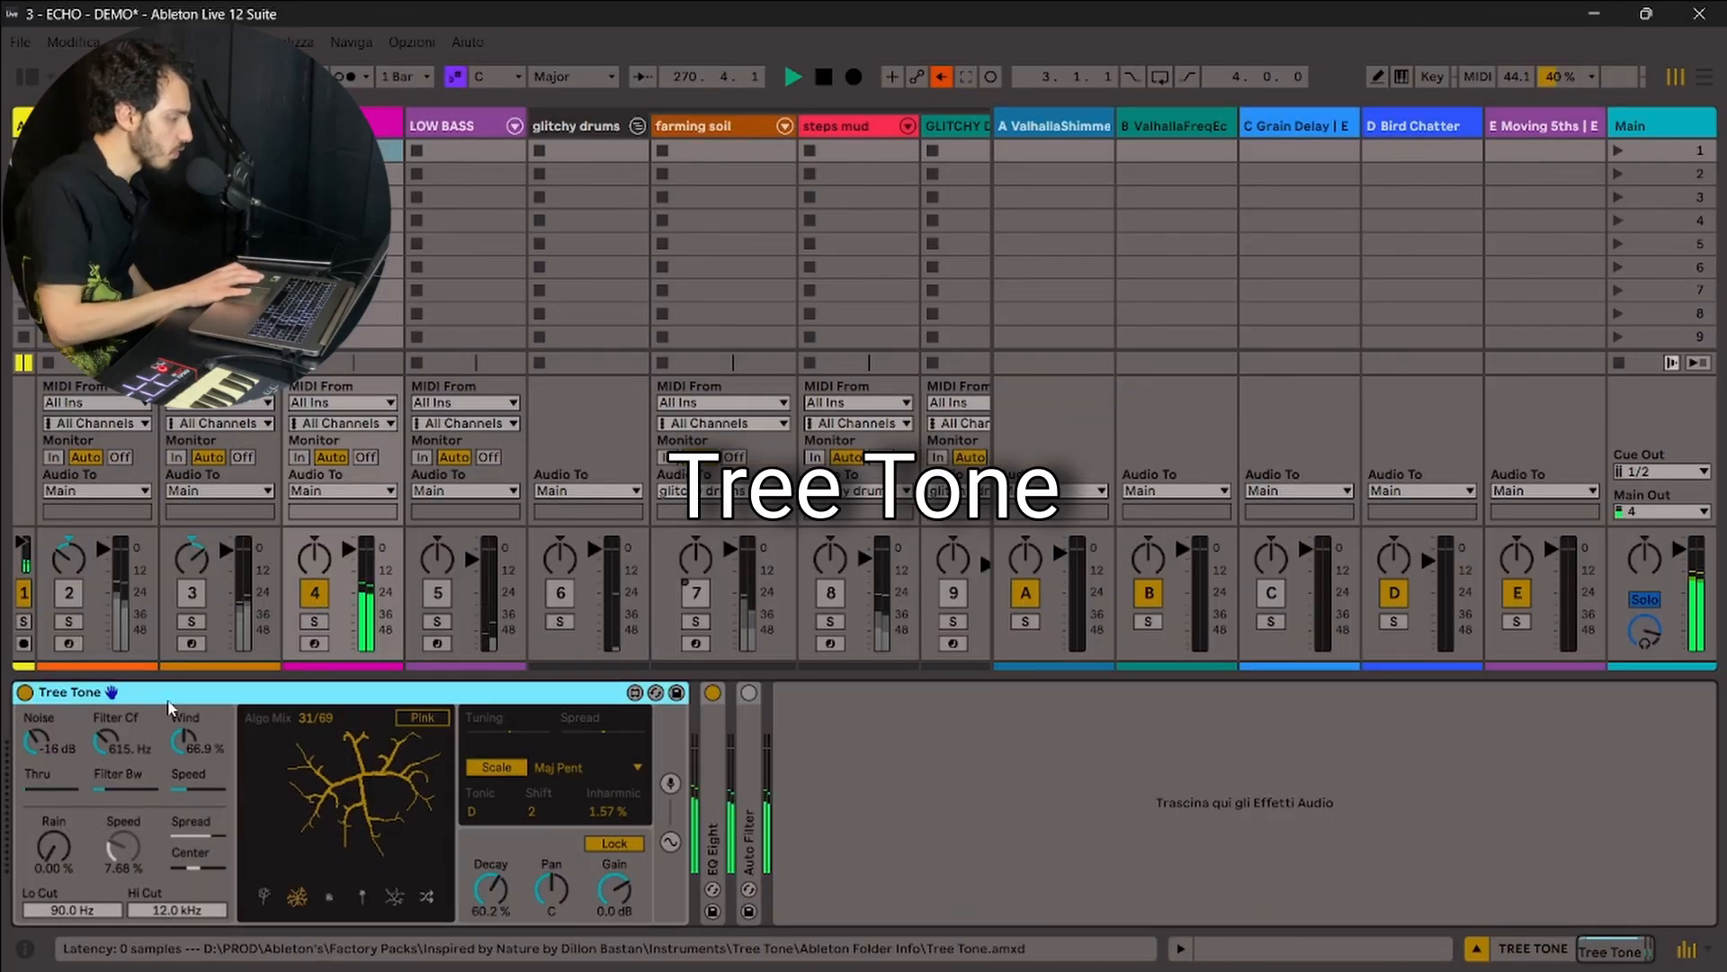
click(292, 706)
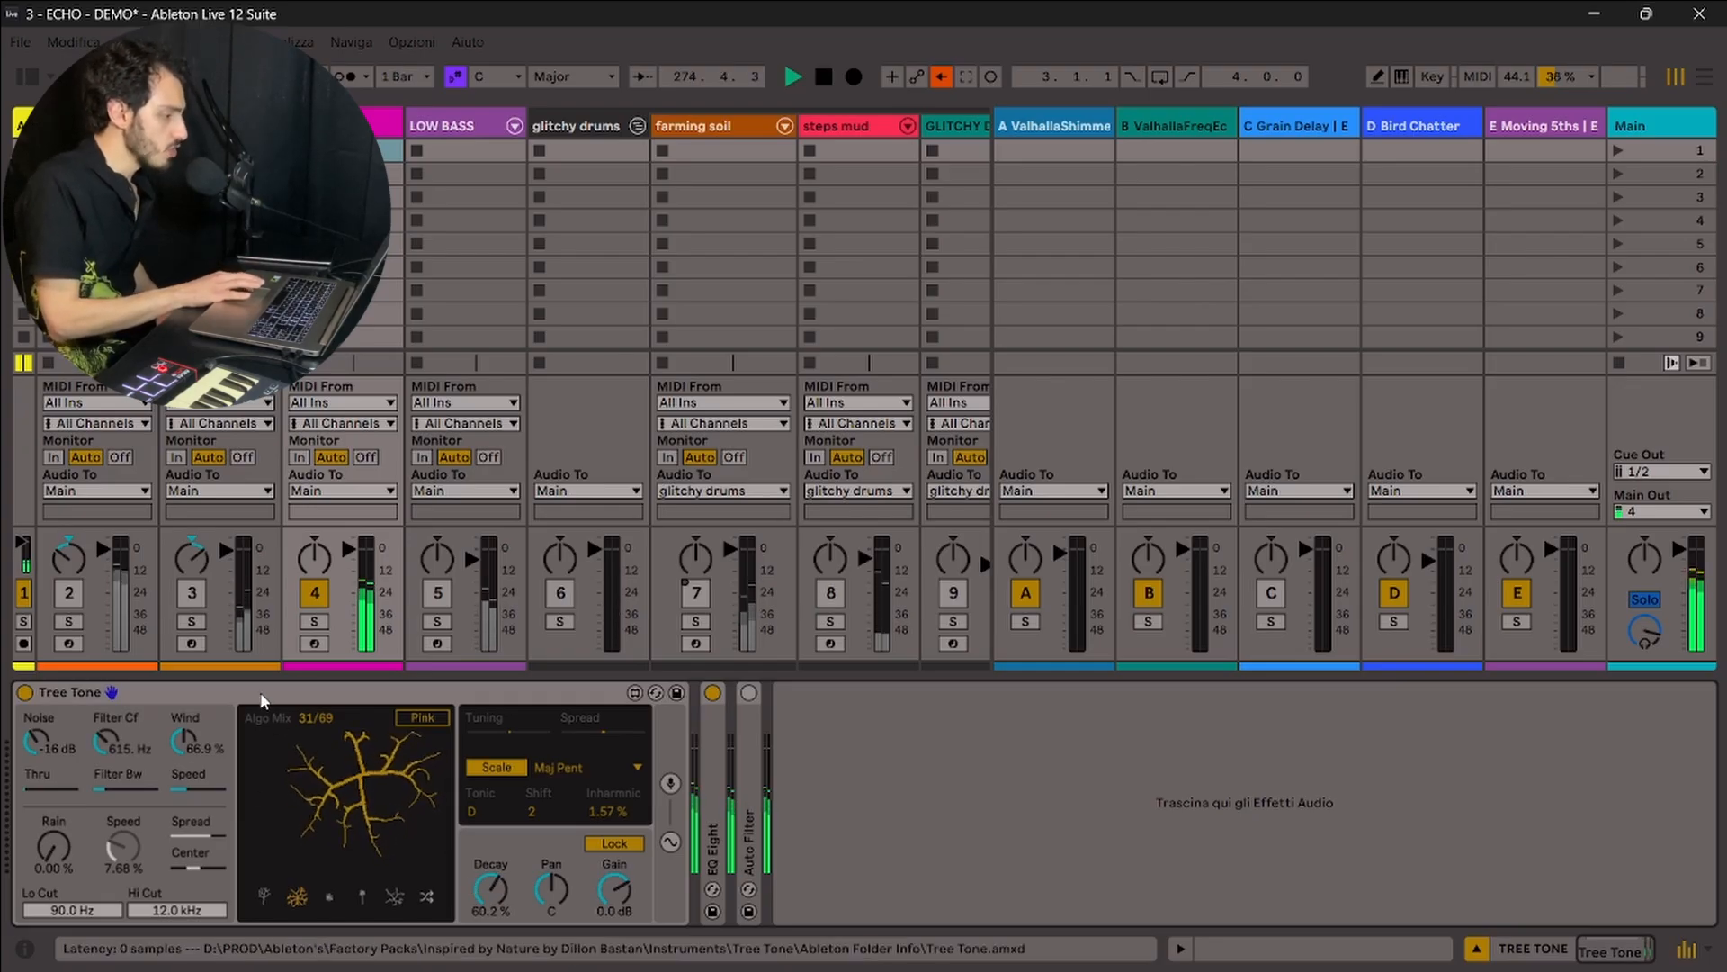
click(341, 839)
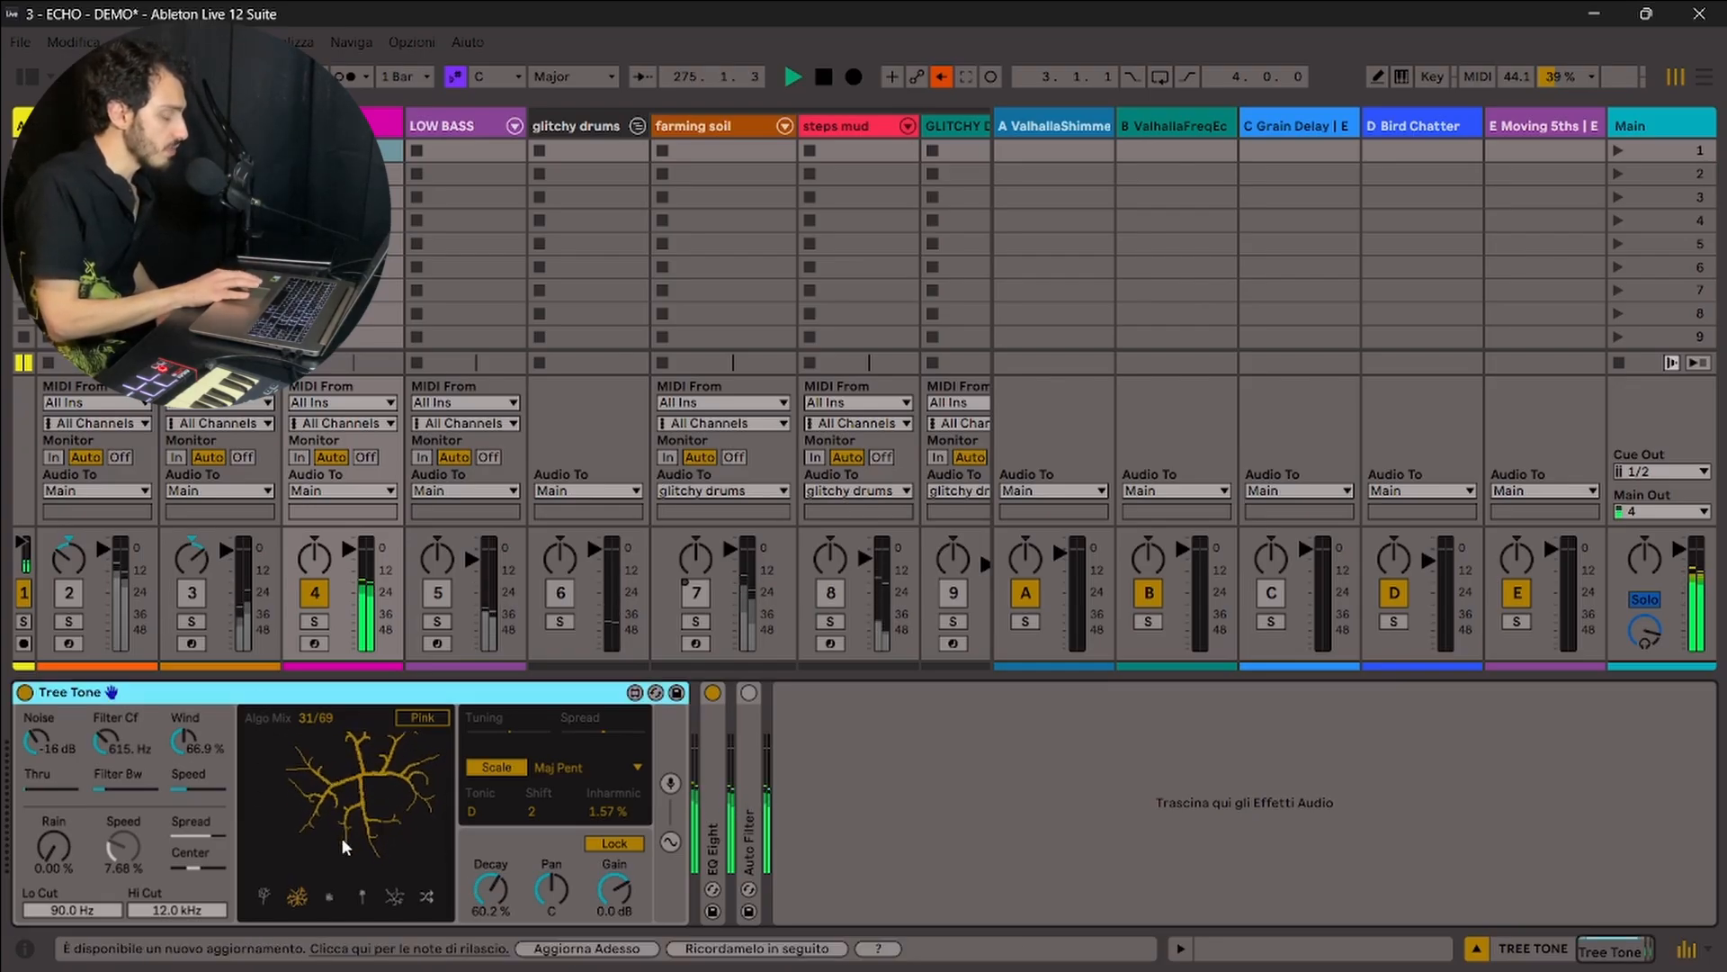
click(263, 895)
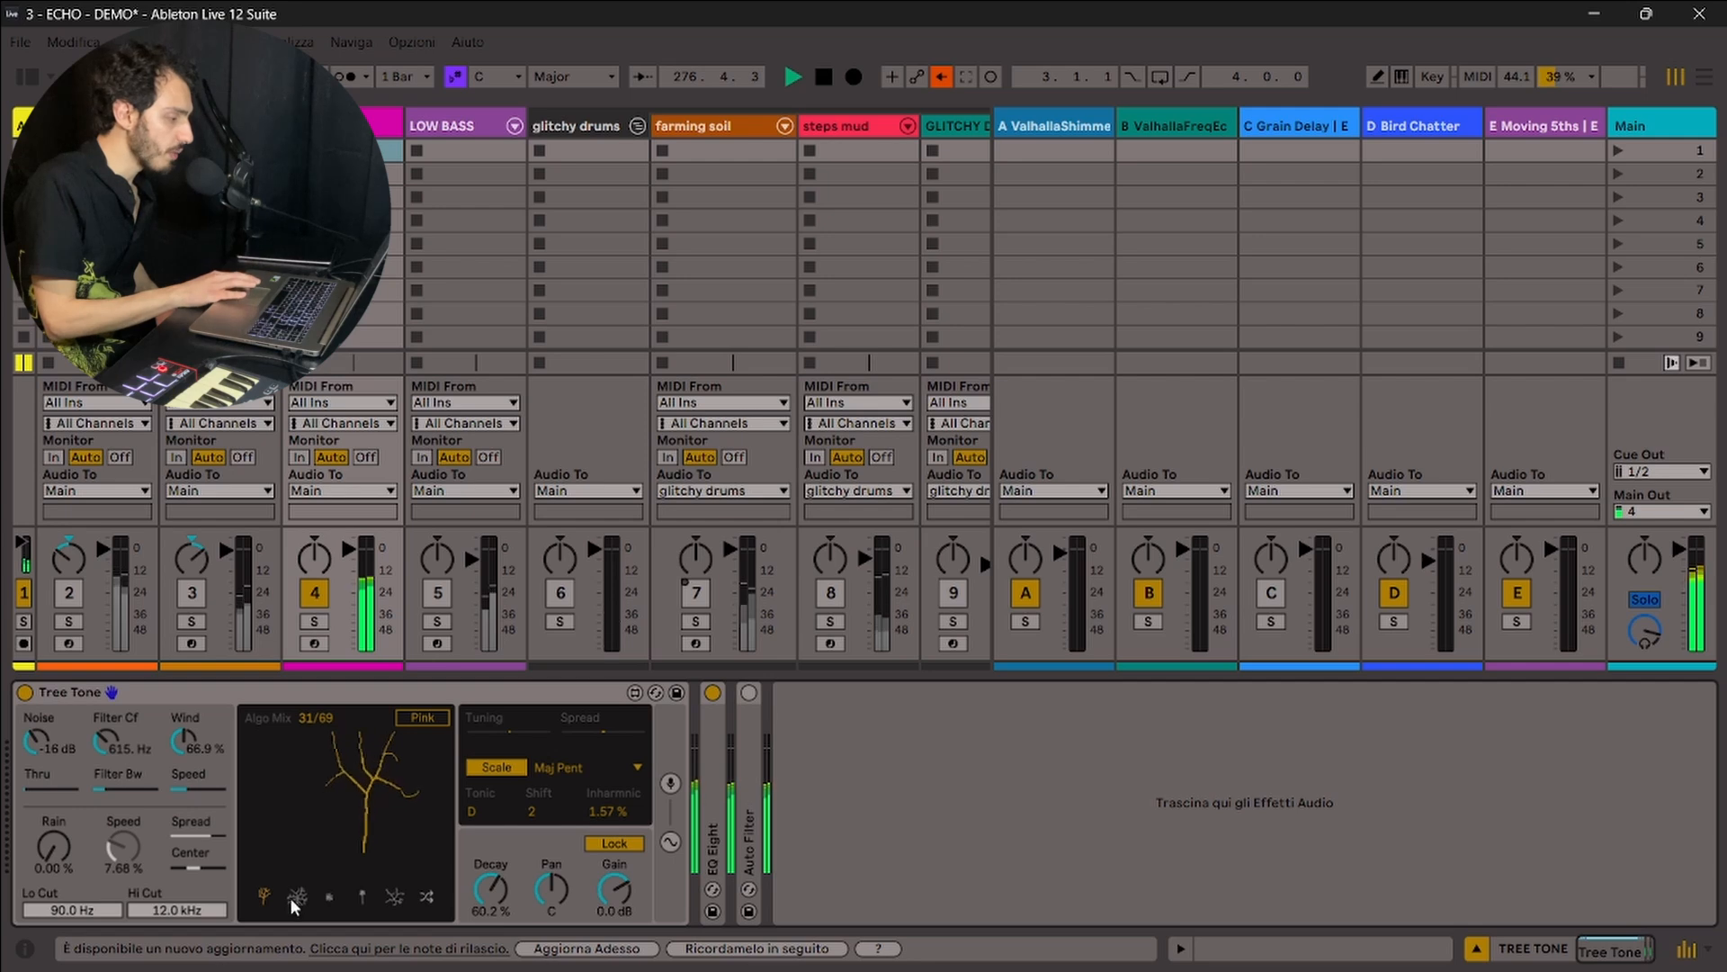
click(337, 900)
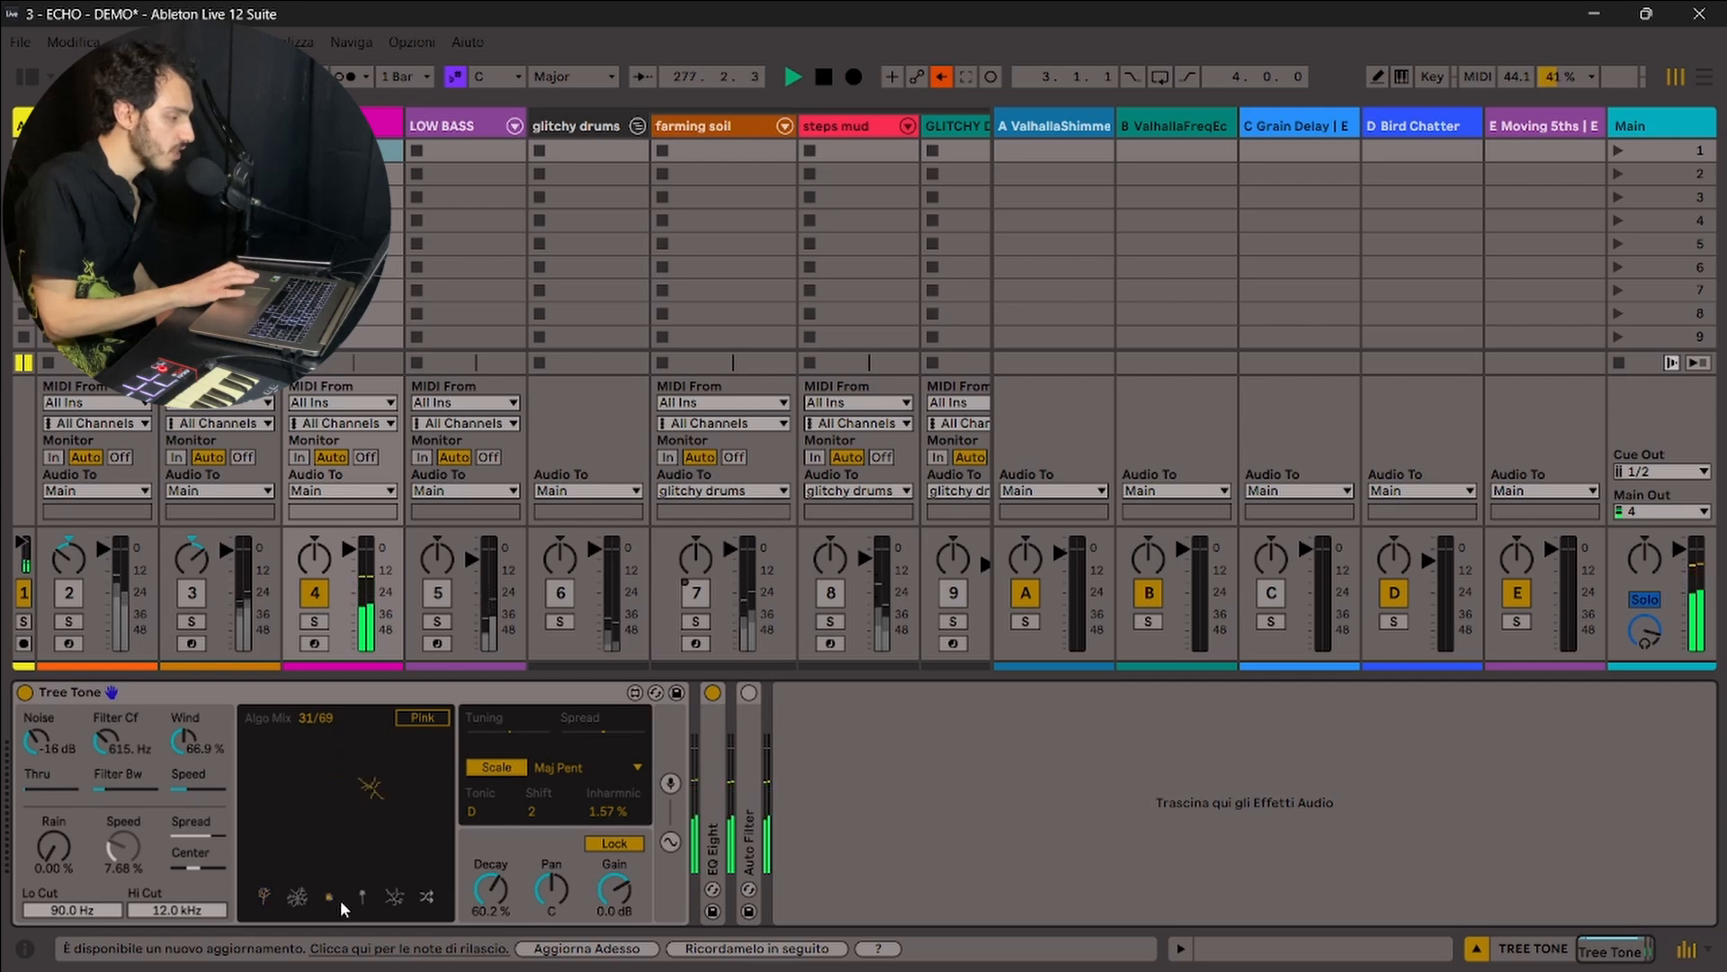
click(426, 902)
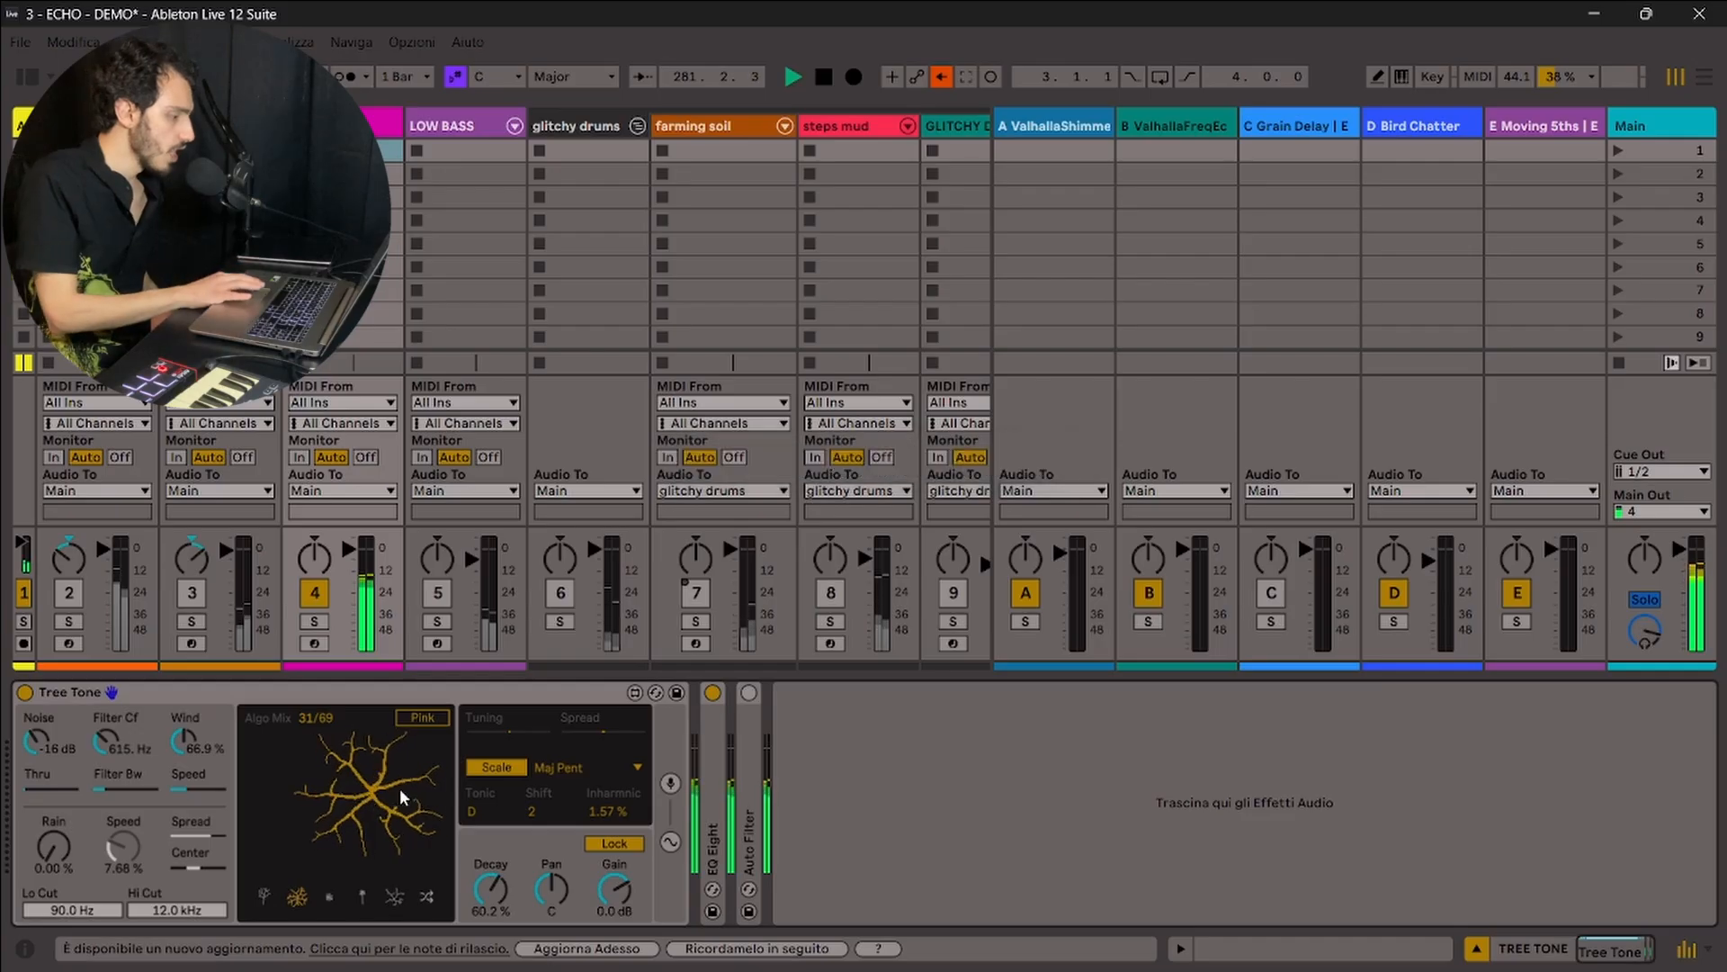
Step: Examine the scales available for tuning the Tree Tone resonators, keeping the current one
click(589, 763)
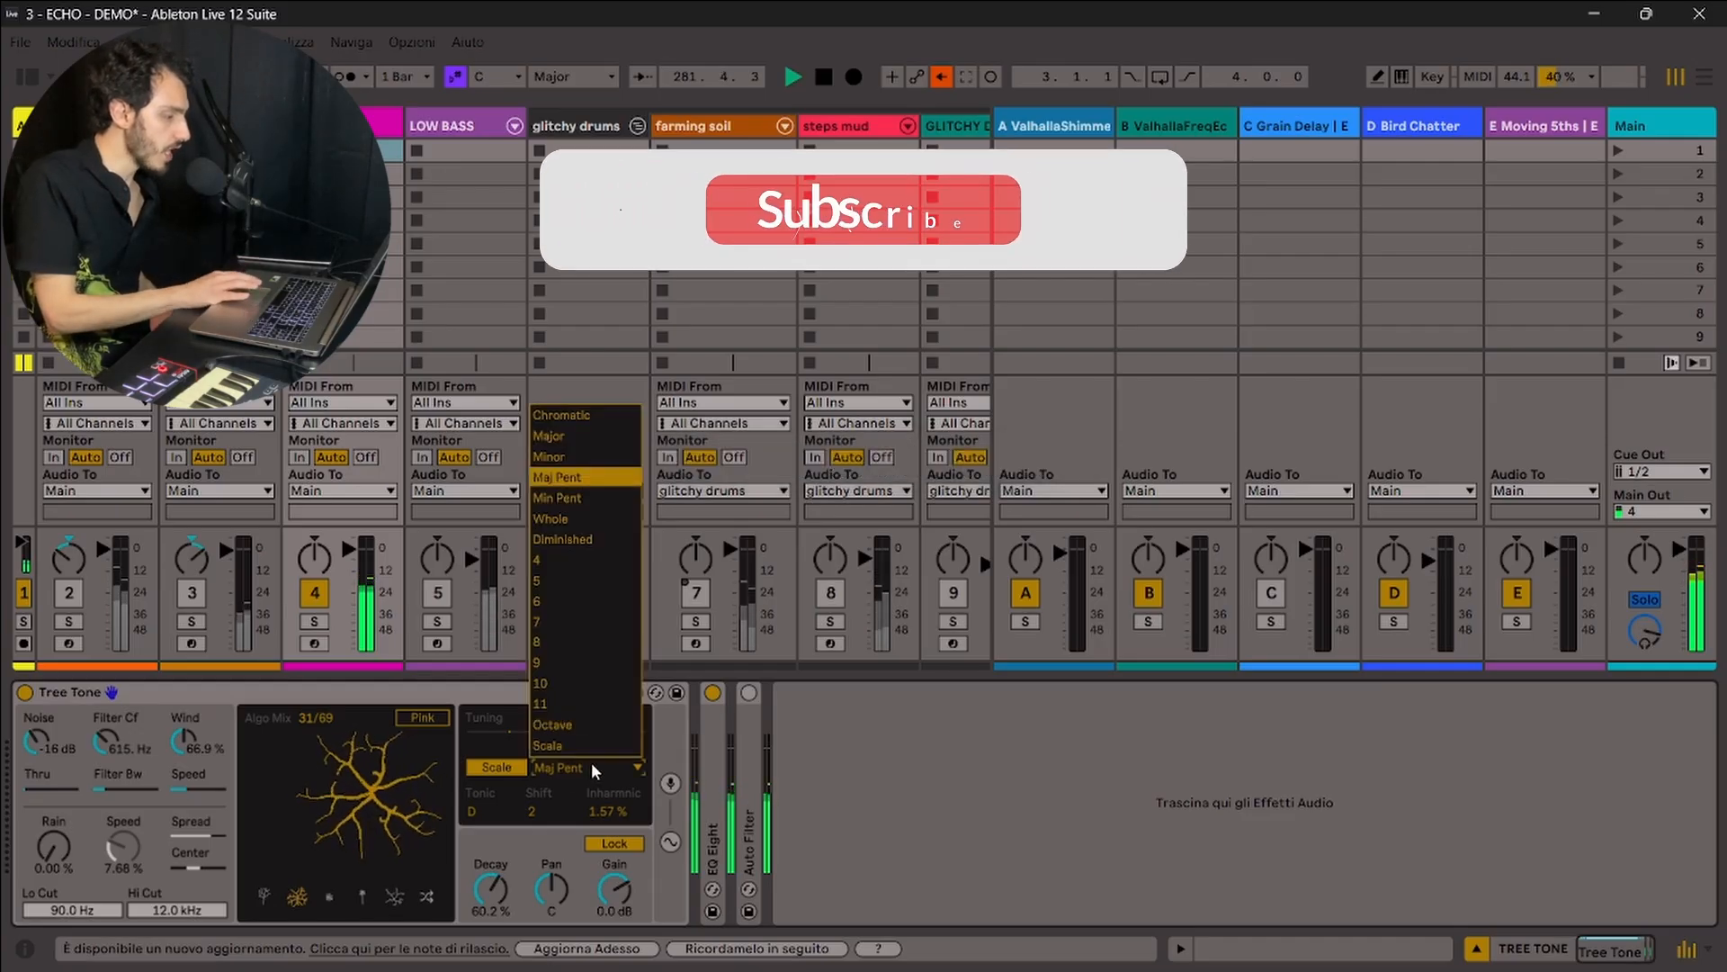
click(481, 686)
click(587, 767)
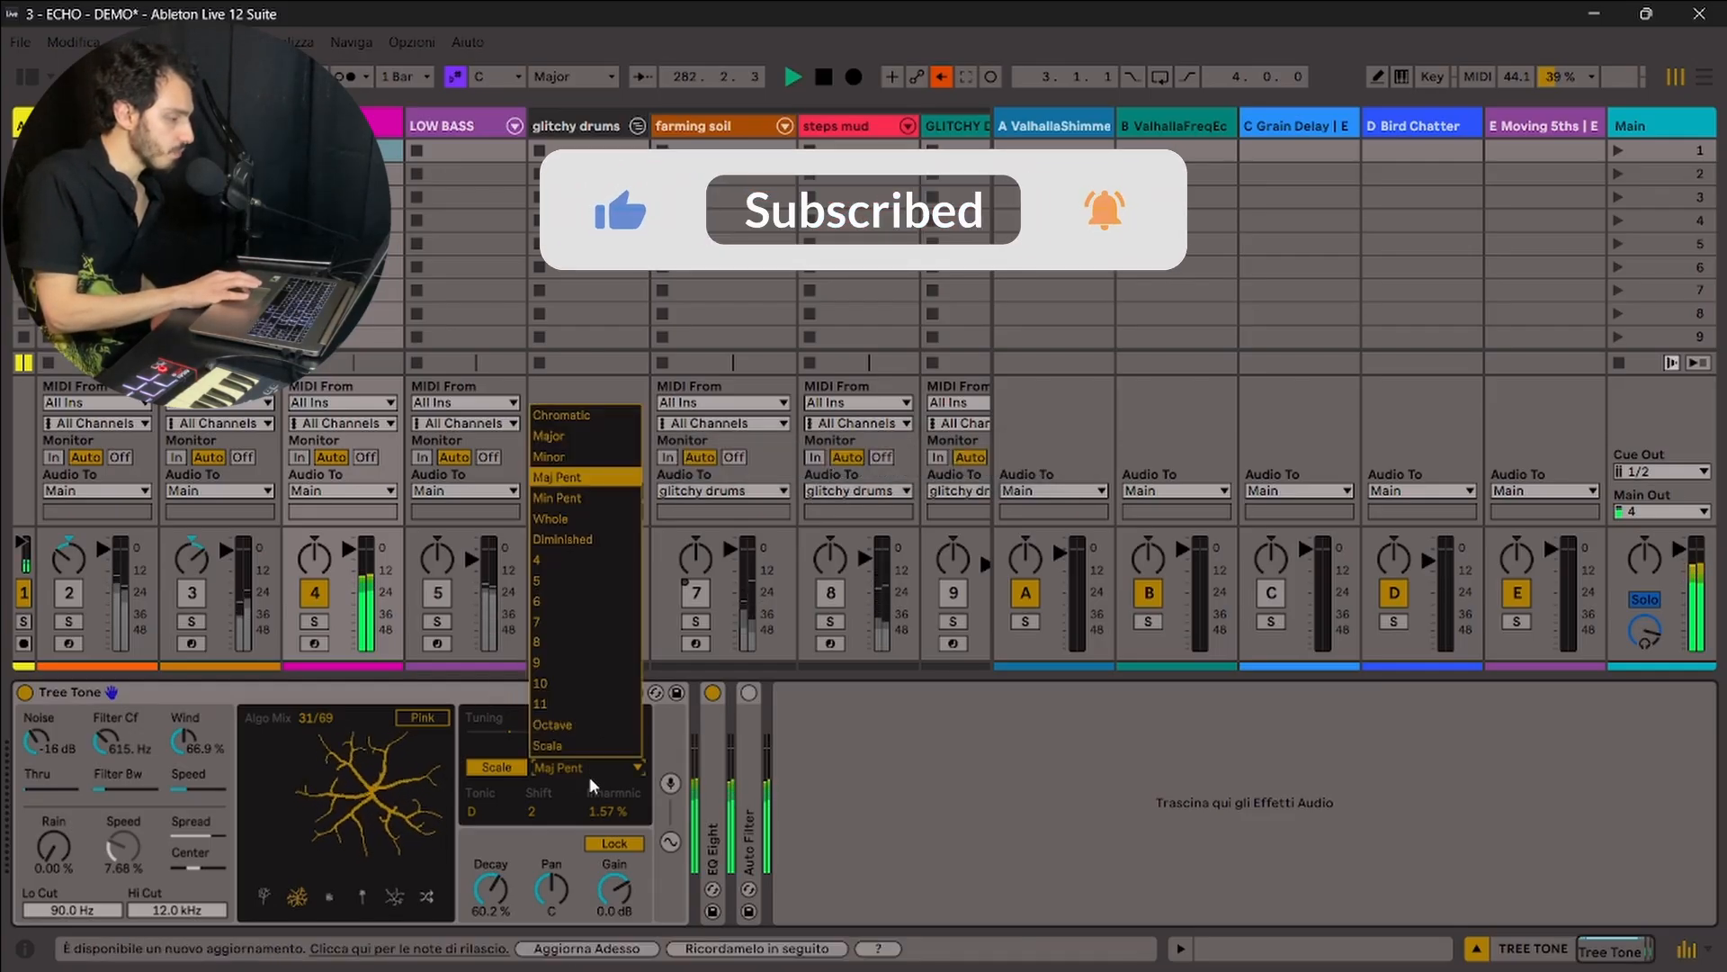
click(488, 691)
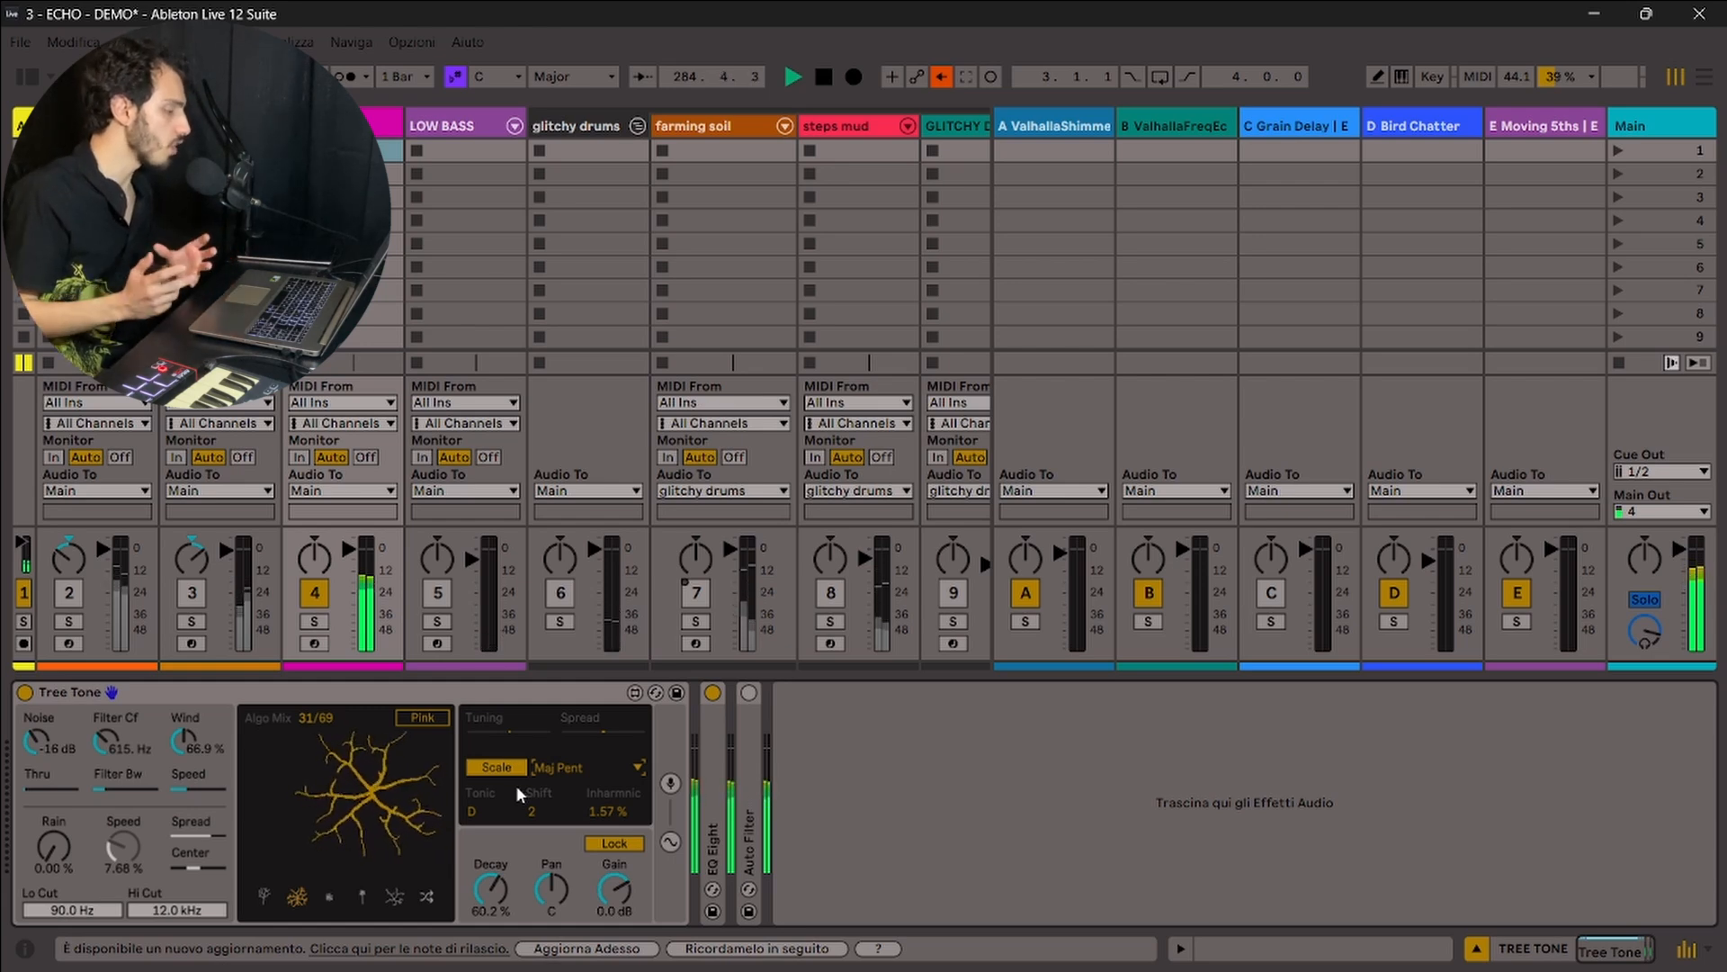
Step: Raise the Tree Tone inharmonic amount to 22.0 % and change its scale to Whole
click(618, 808)
drag(617, 807, 617, 799)
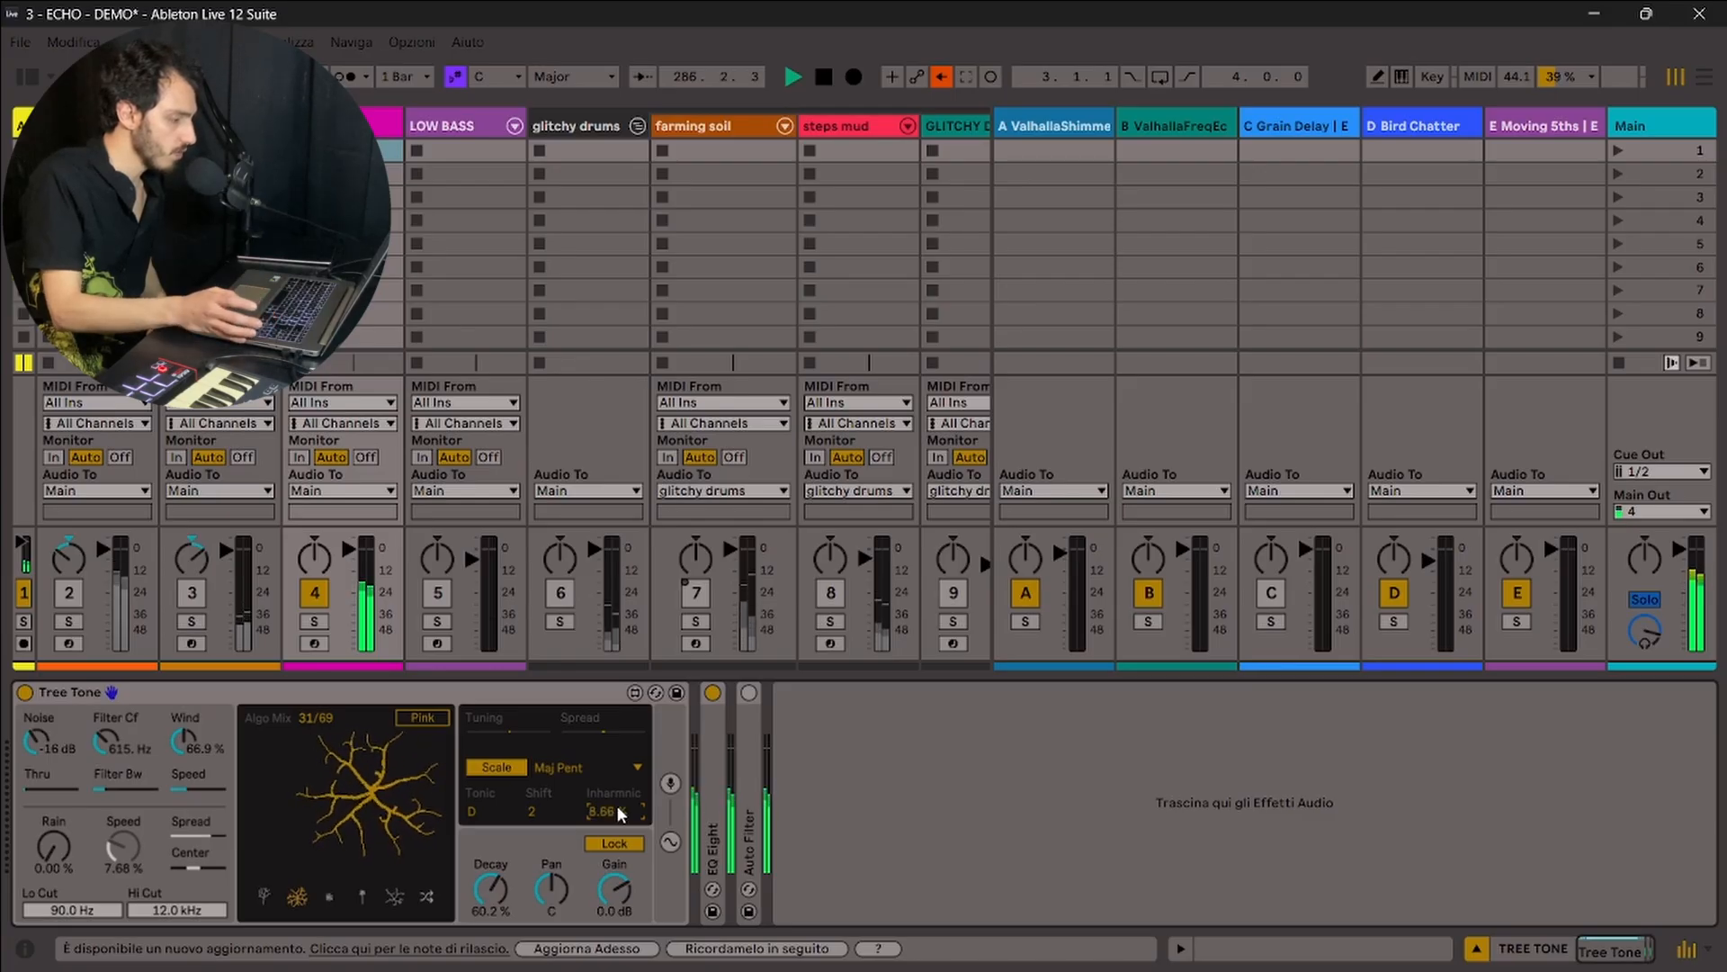
click(567, 764)
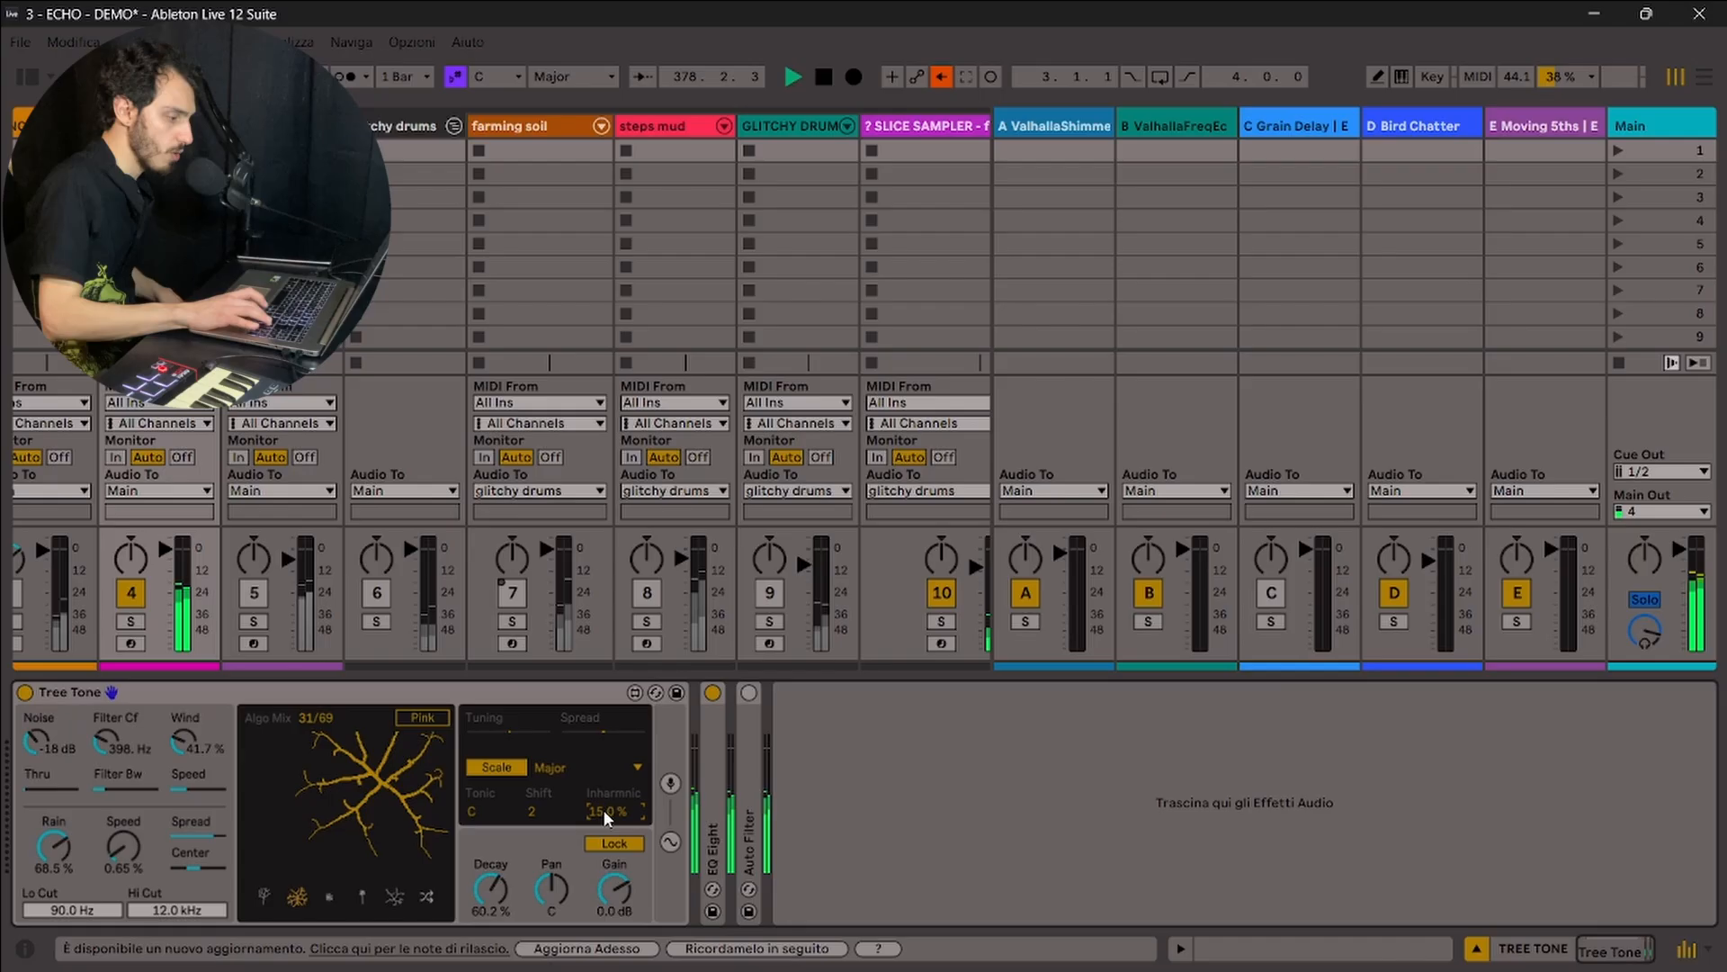
drag(604, 814, 594, 779)
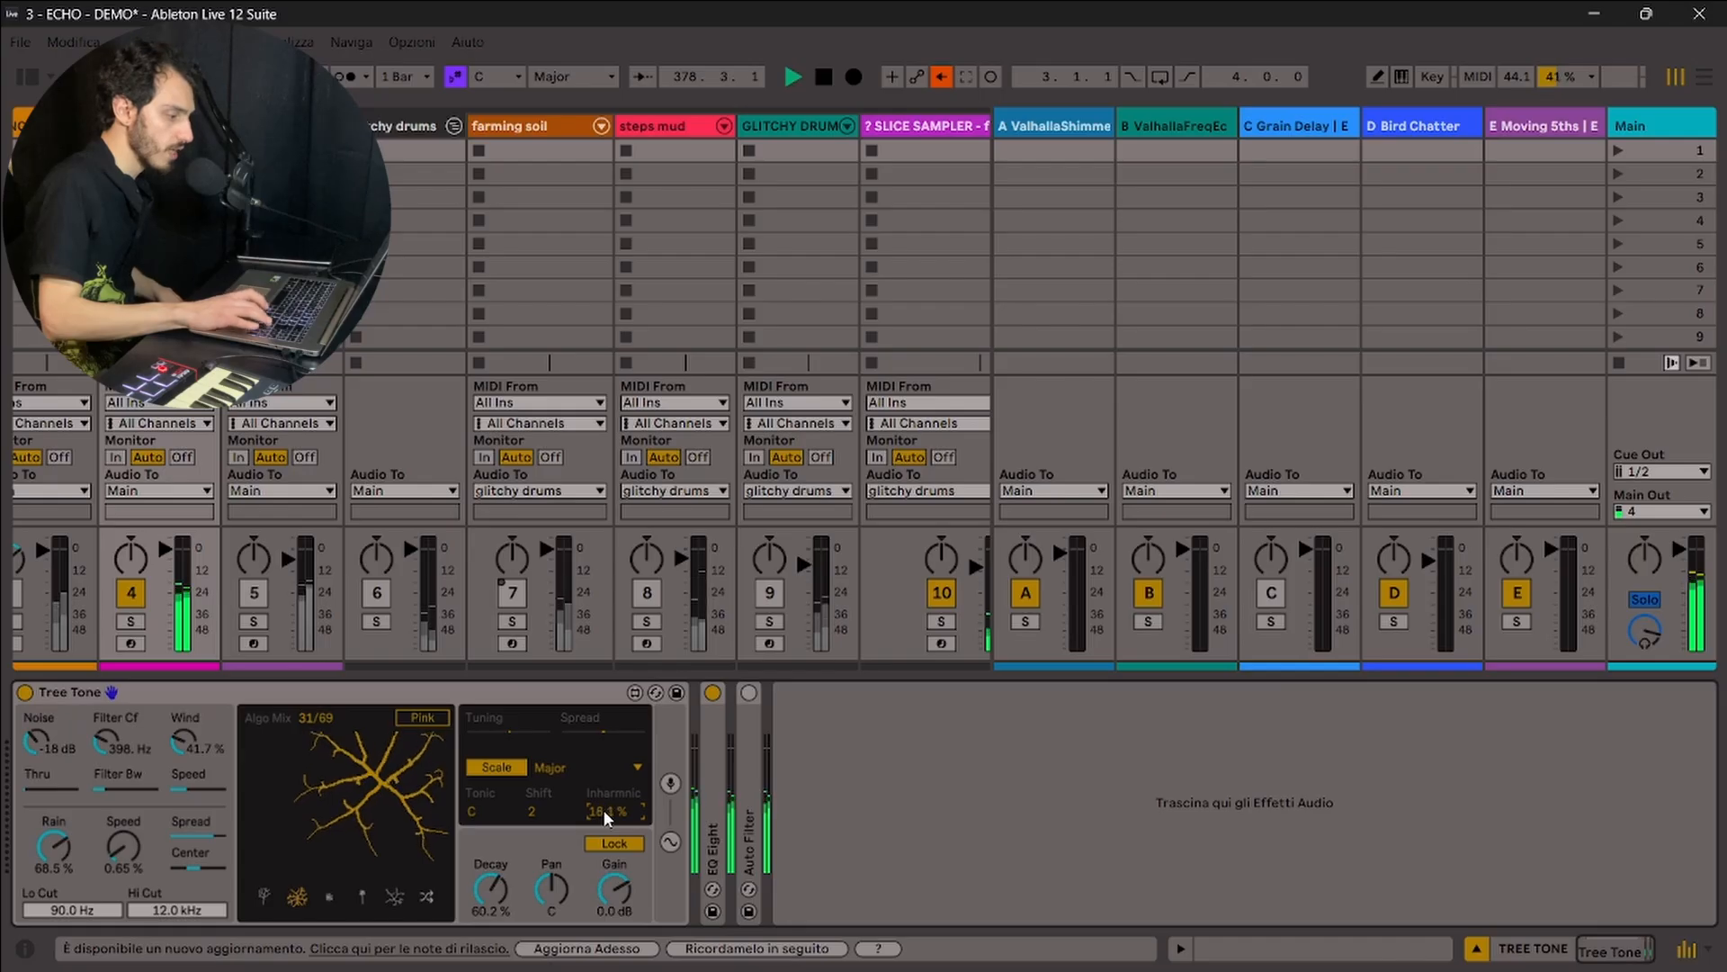
click(590, 767)
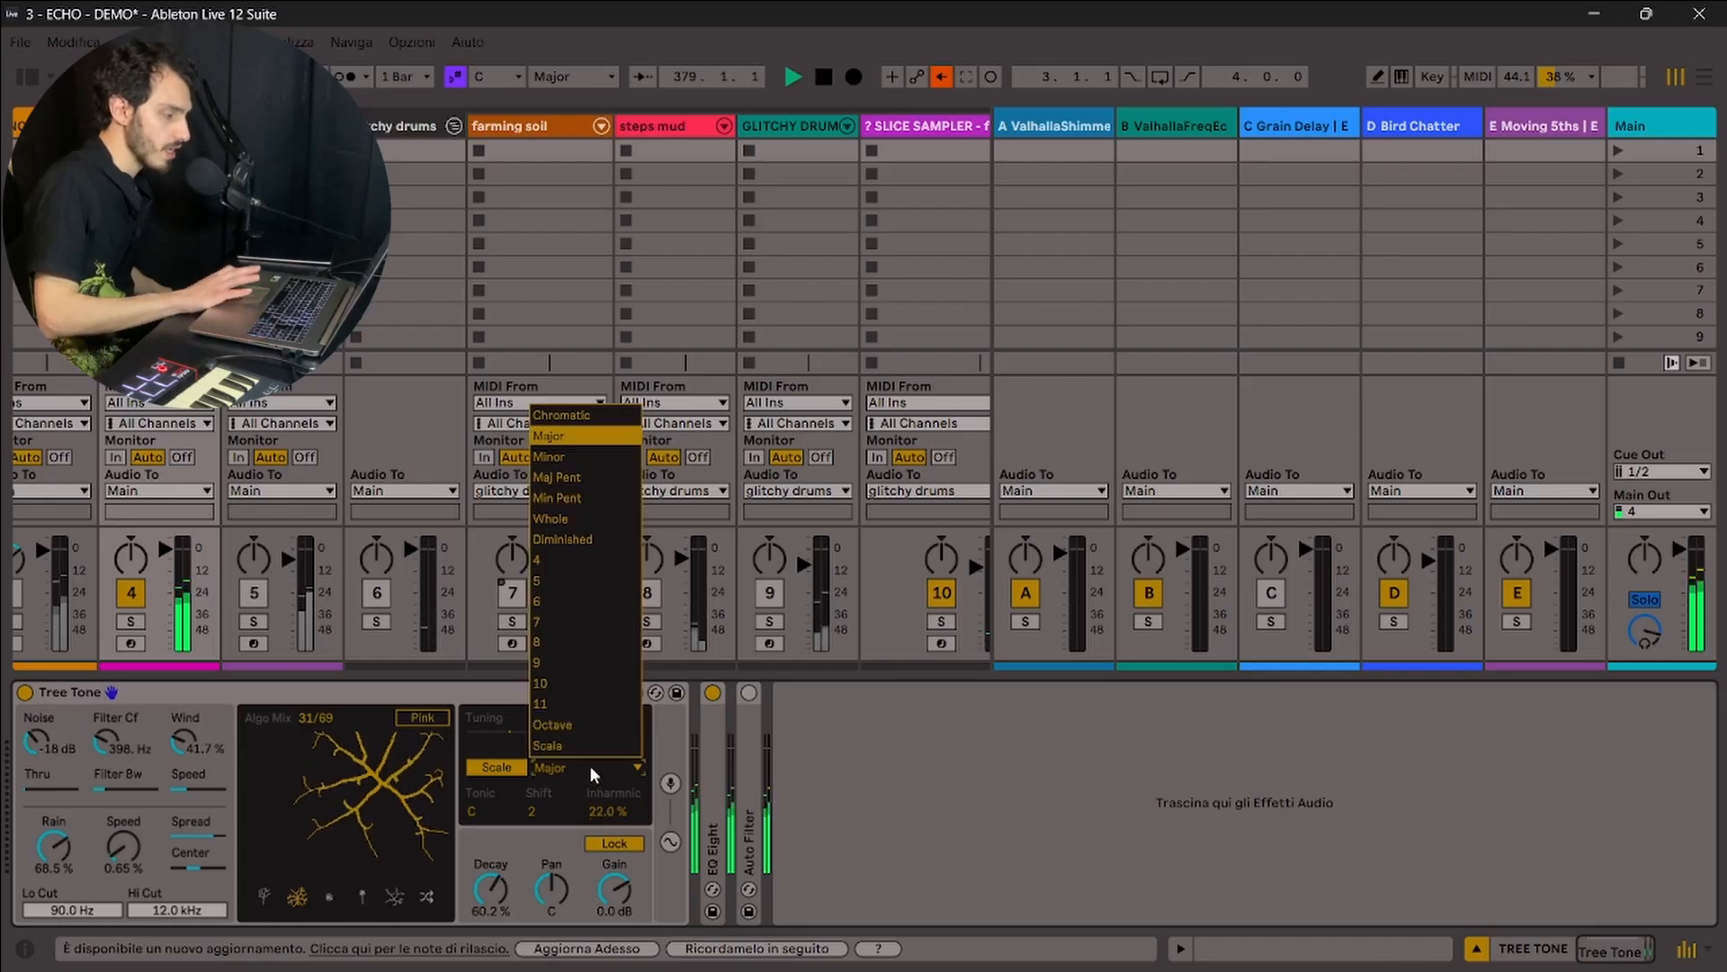
click(573, 519)
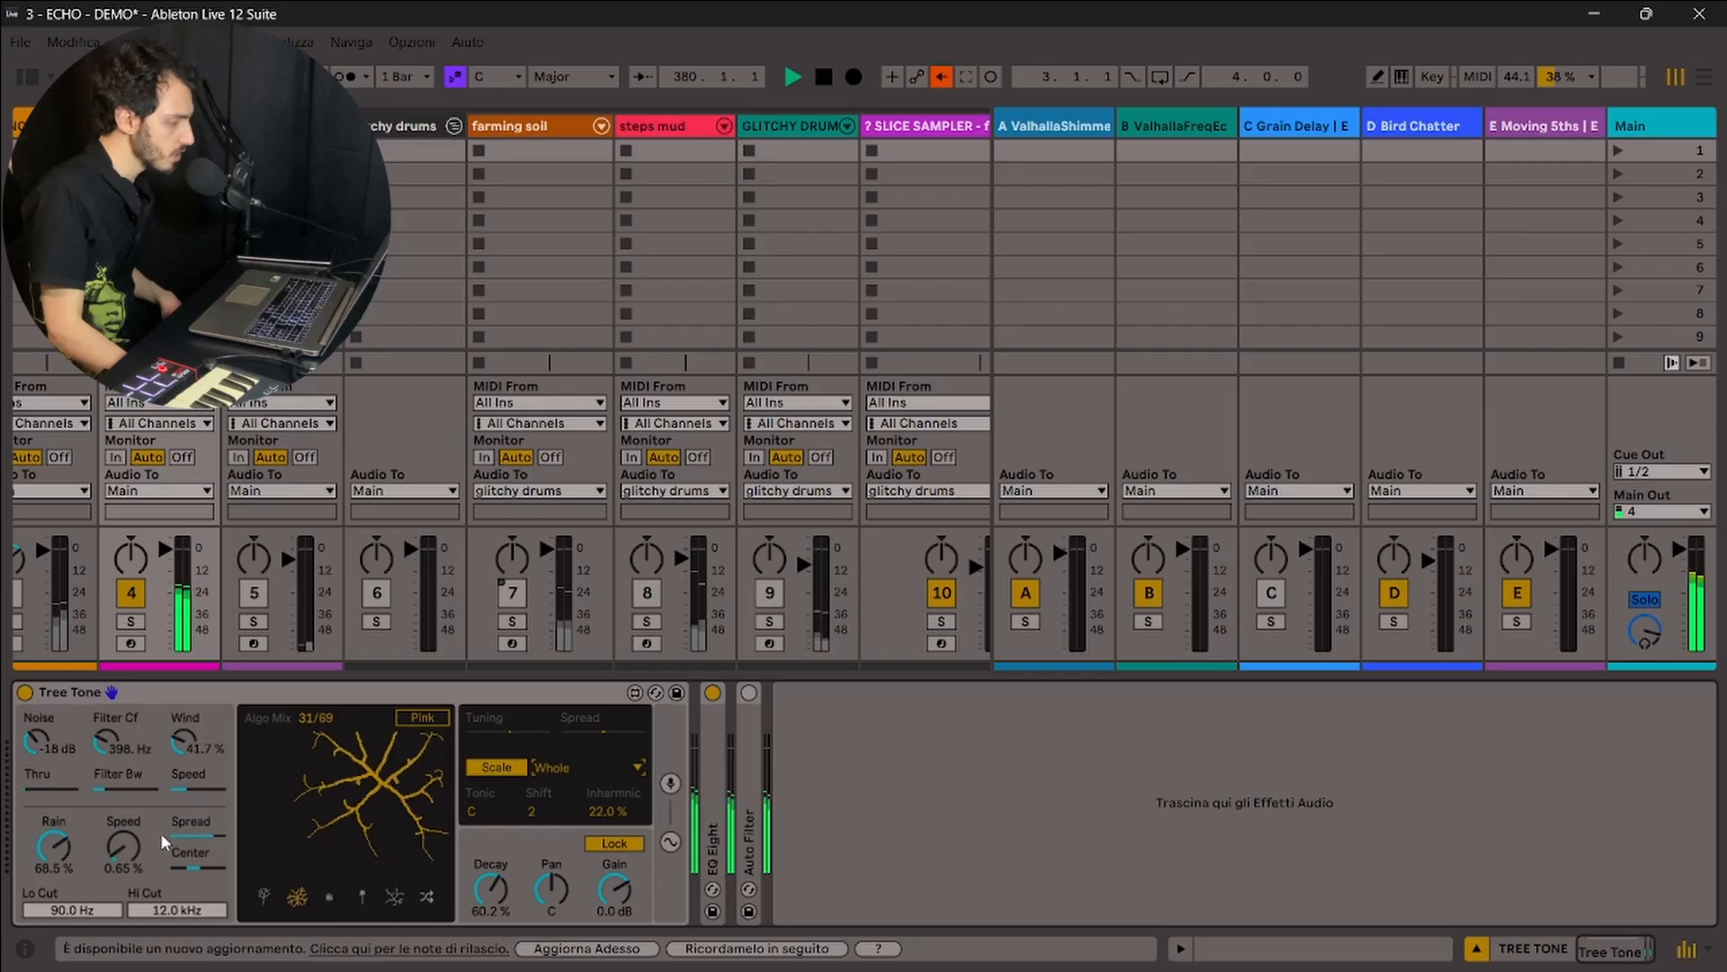
Step: Lower the Tree Tone noise to -24 dB and the rain to 51.2 %, and raise the filter frequency to 1.55 kHz
drag(43, 749, 43, 772)
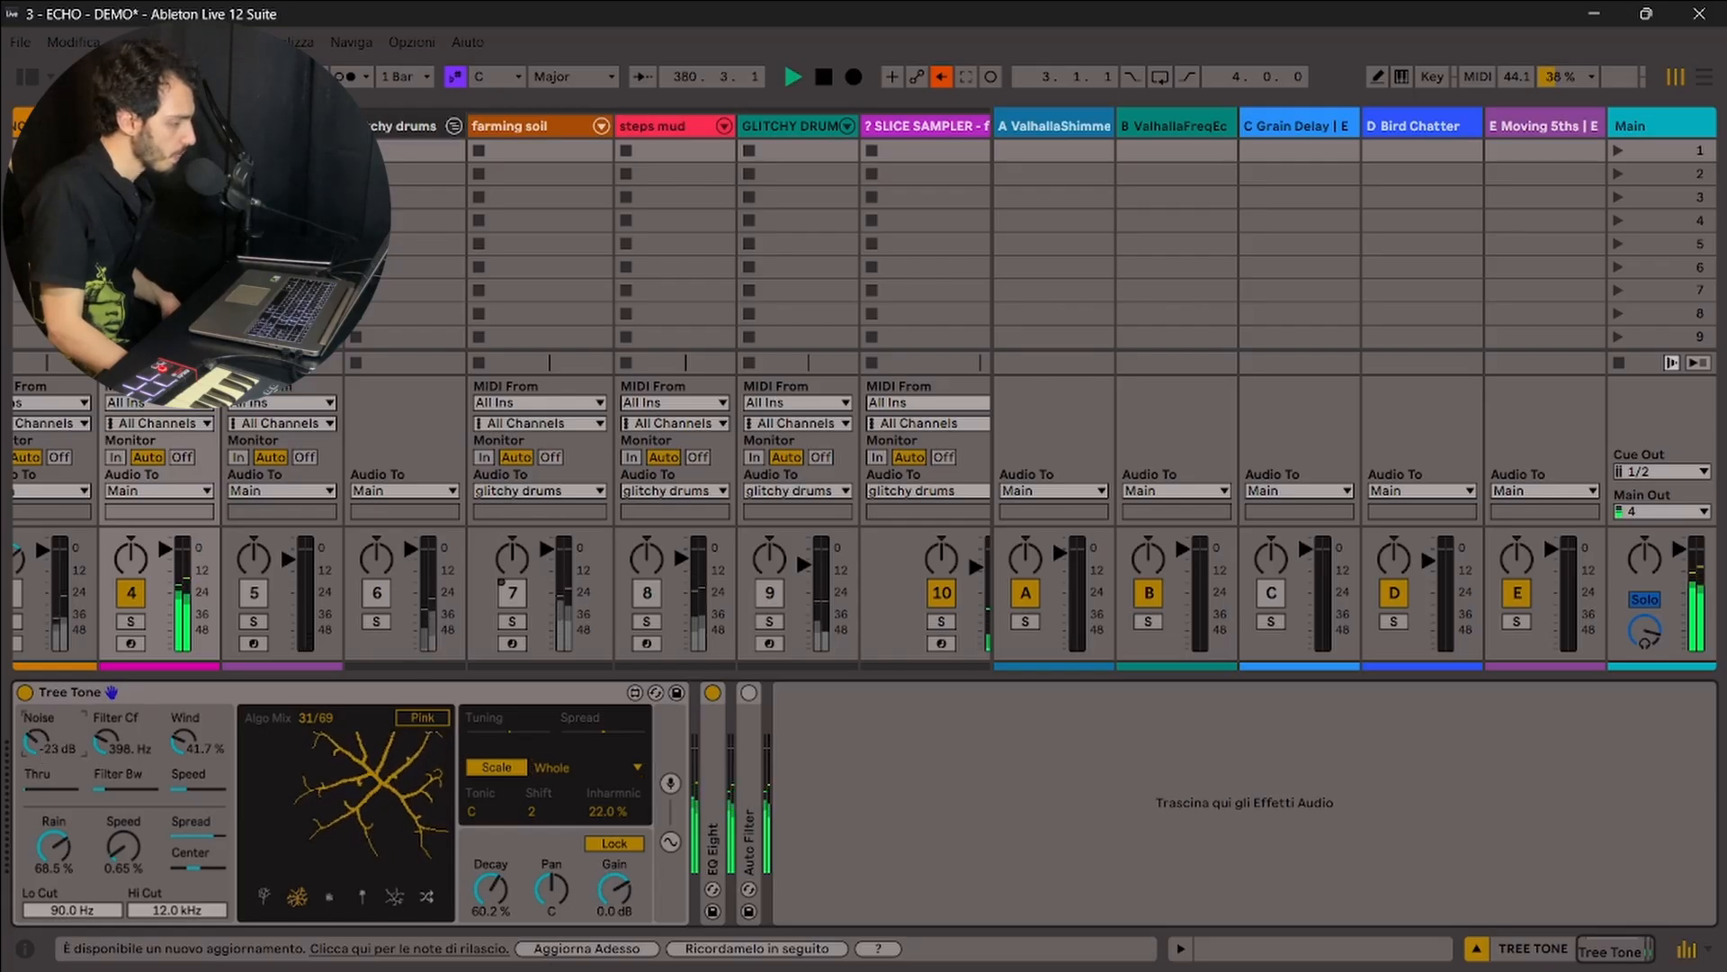
drag(54, 844, 54, 876)
mouse_move(106, 727)
mouse_down()
mouse_move(105, 687)
mouse_move(105, 716)
mouse_up()
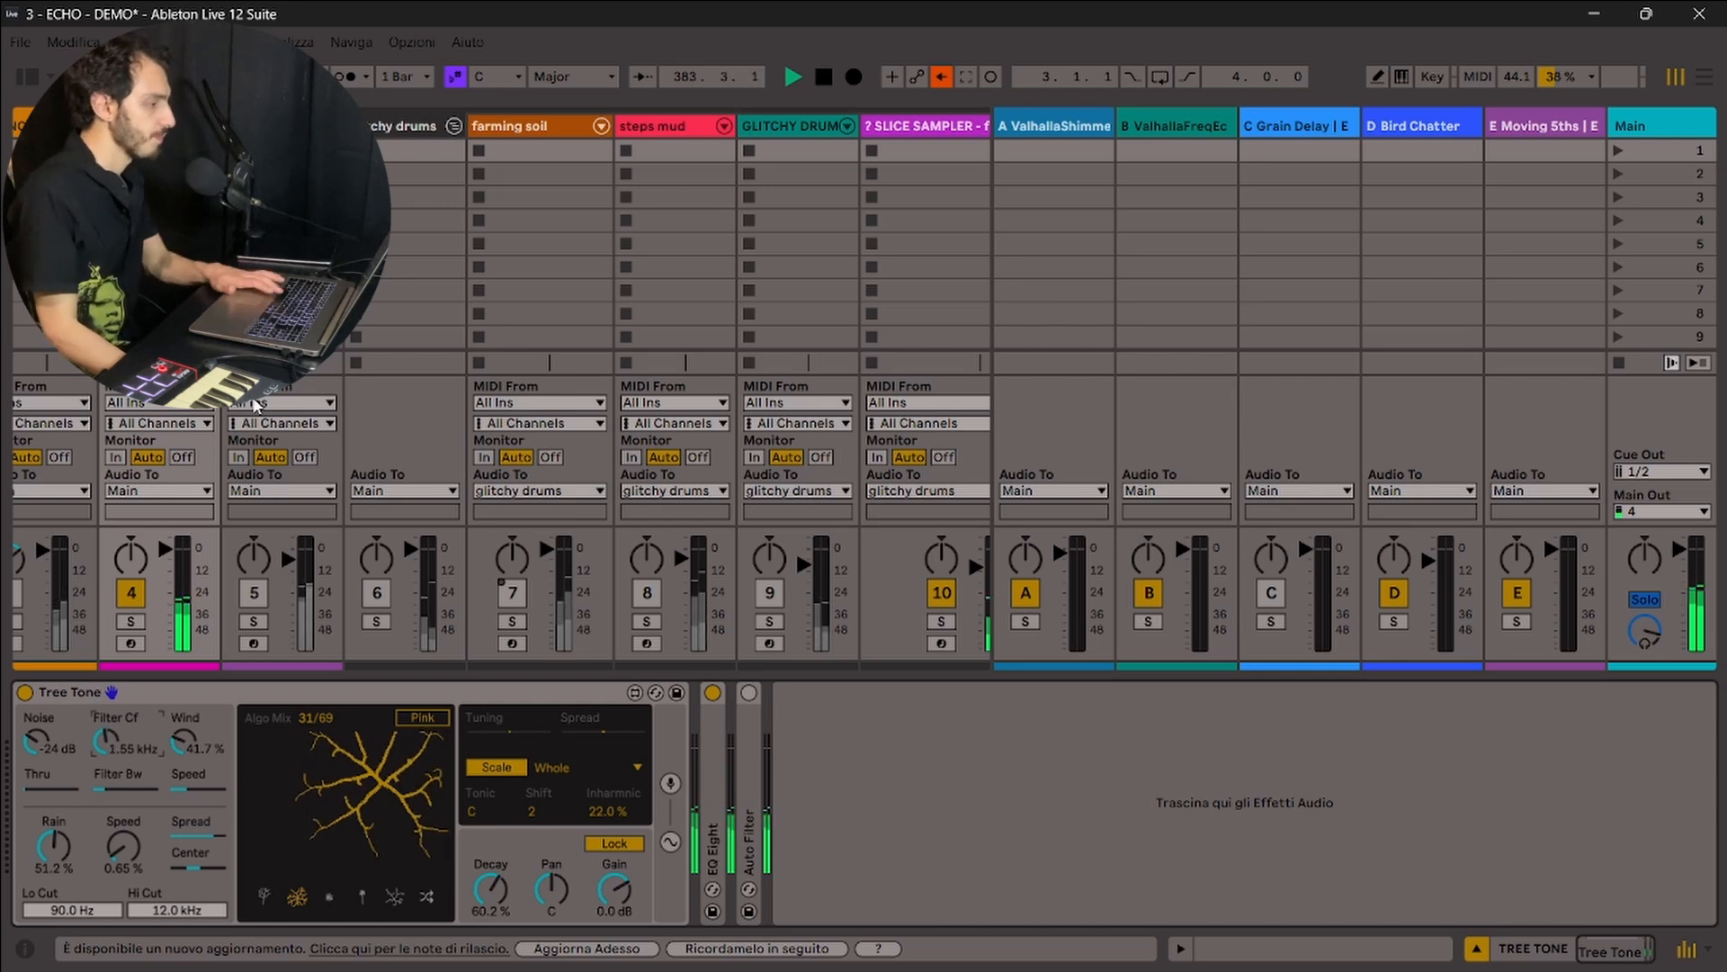
key(space)
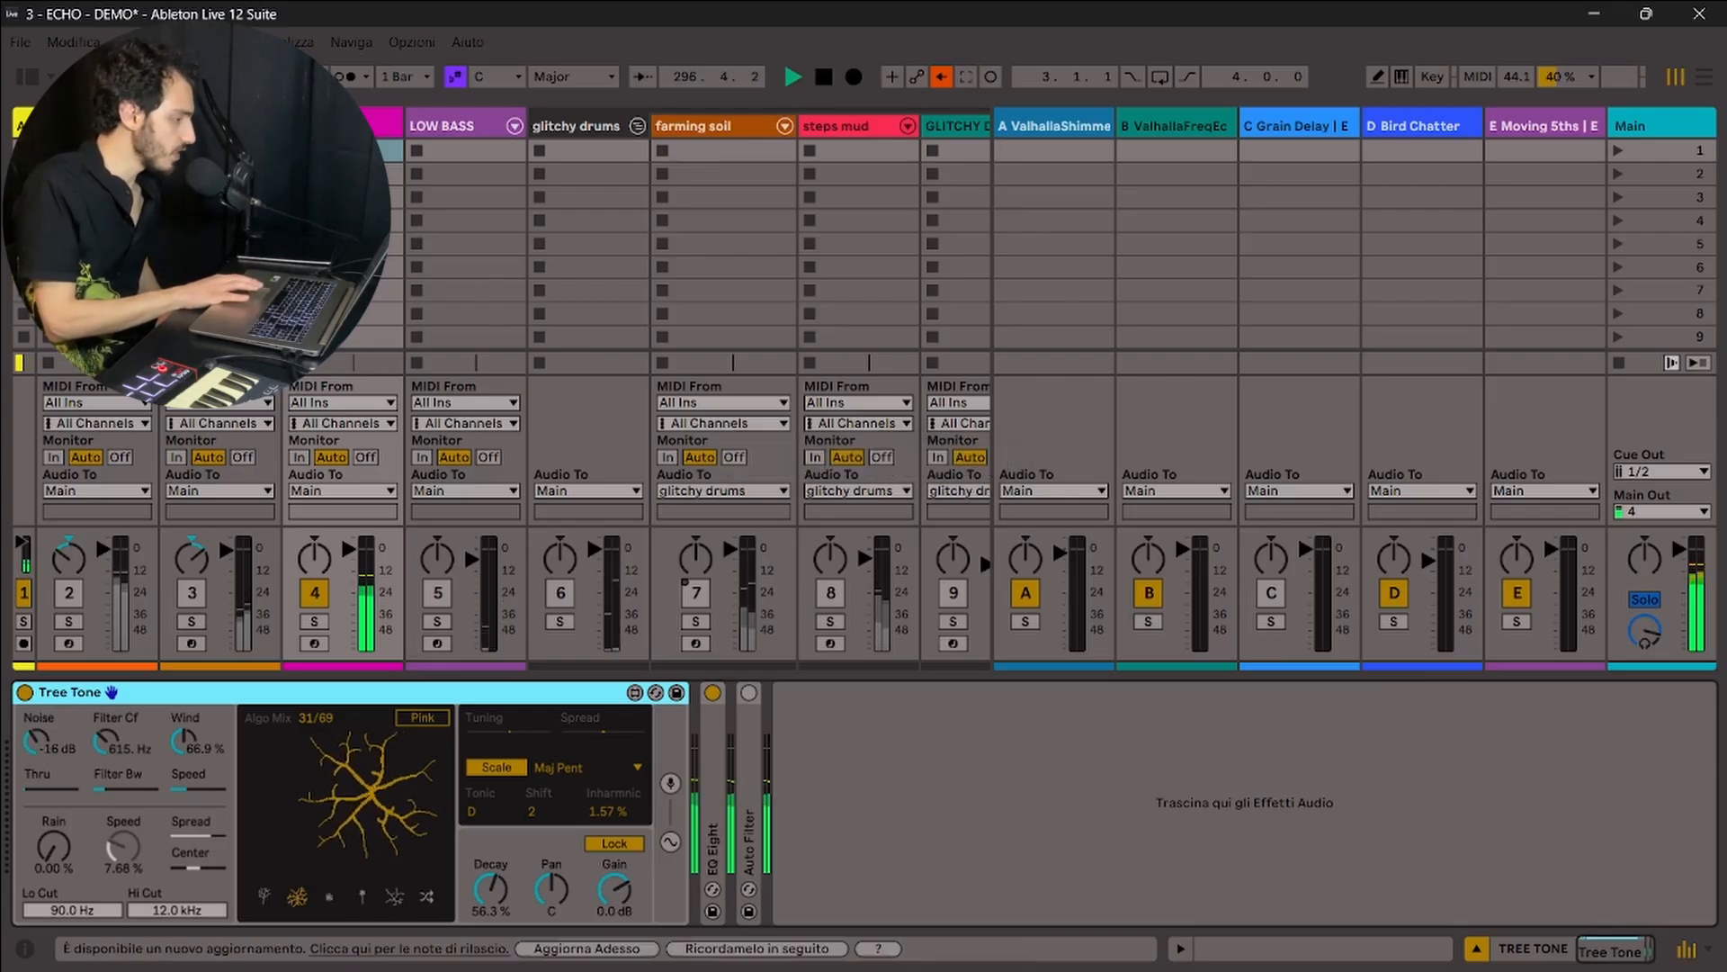
Step: Raise the Tree Tone noise level to -10 dB
drag(42, 750, 43, 708)
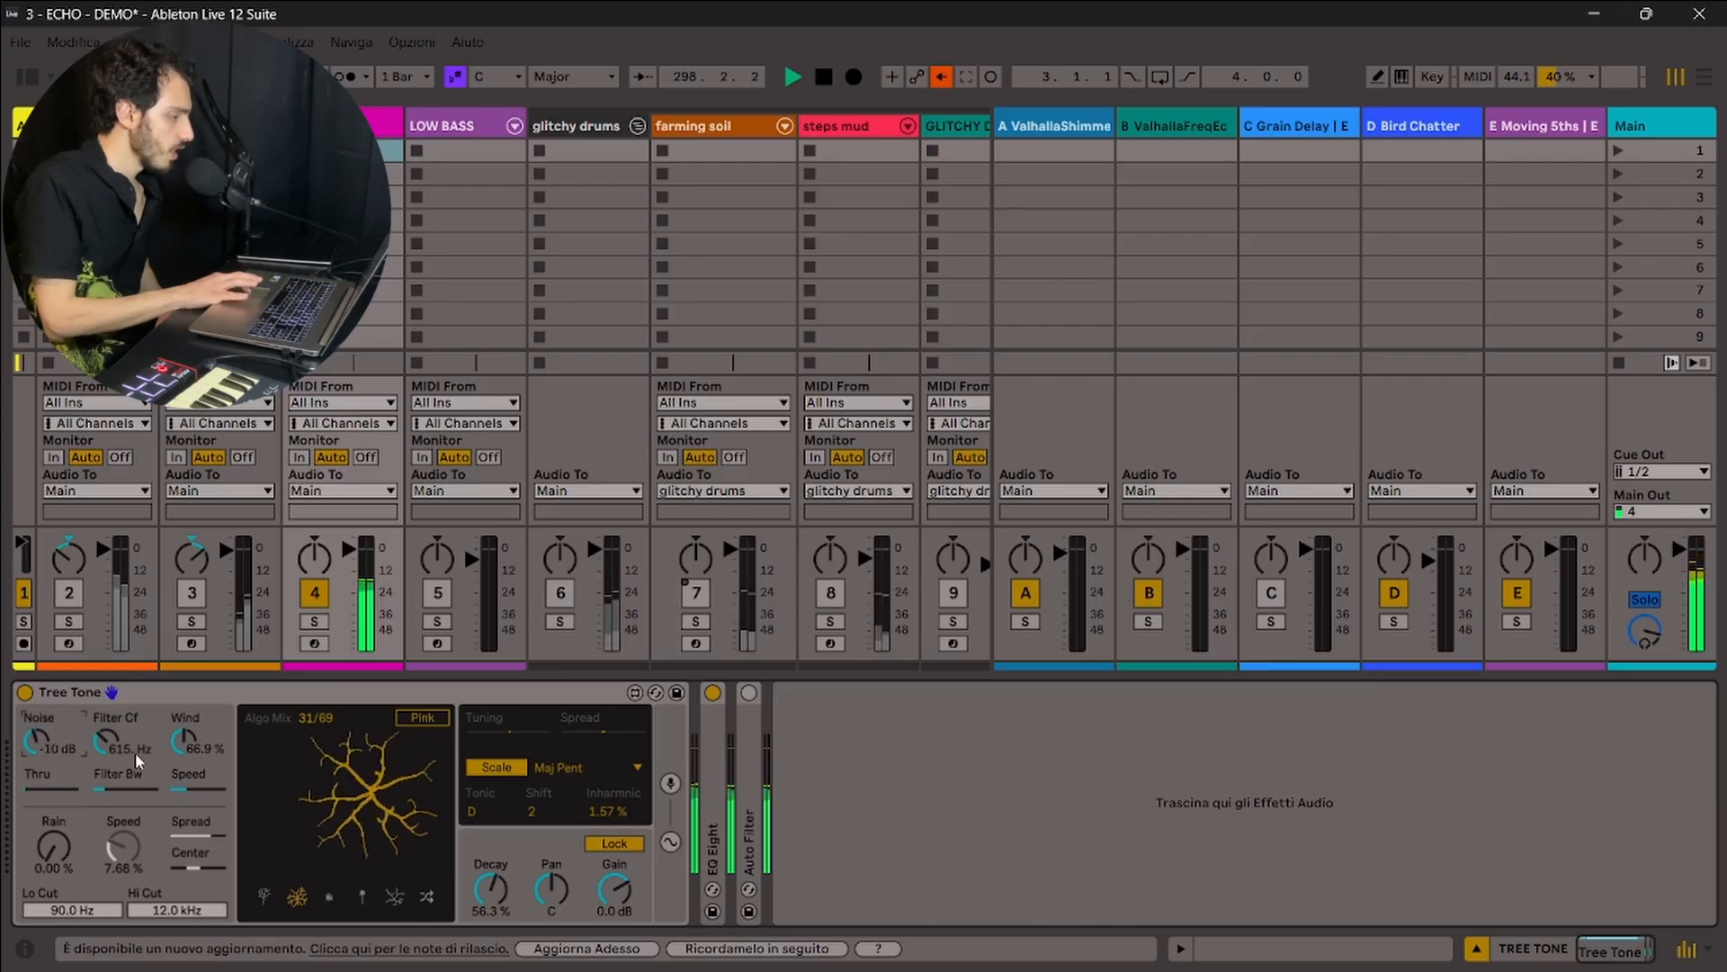
Step: Lower the Tree Tone wind to 54.3 % and its filter frequency to 552 Hz
drag(186, 746, 186, 733)
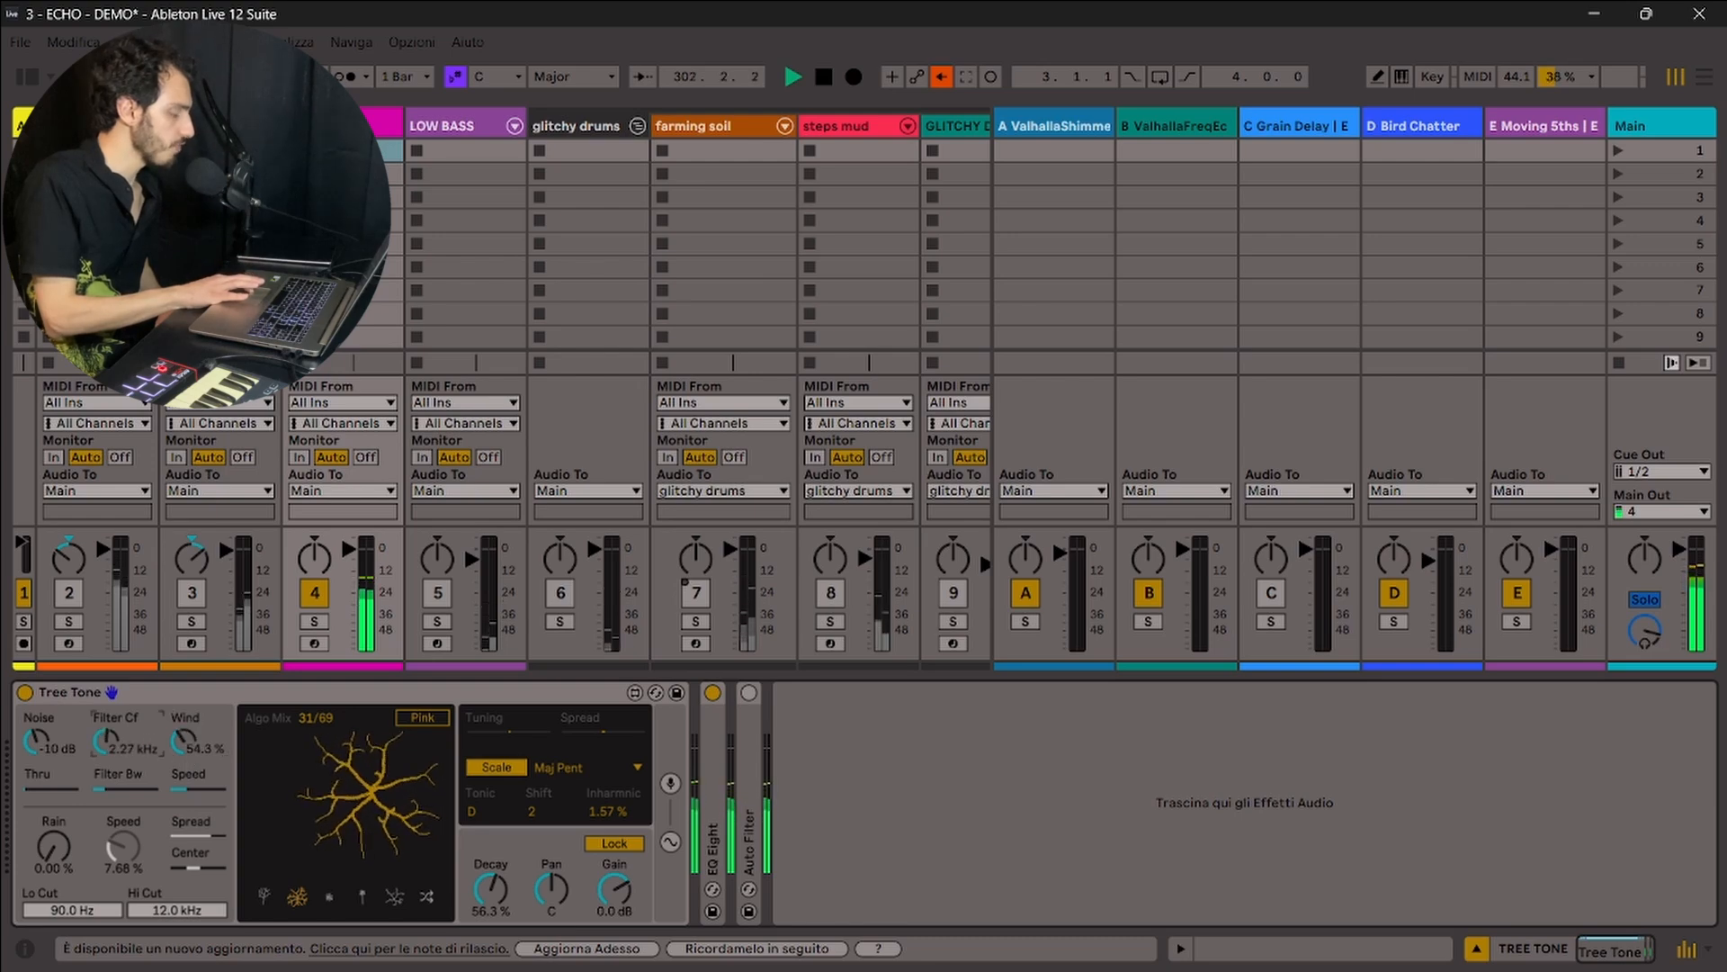
drag(106, 741, 106, 786)
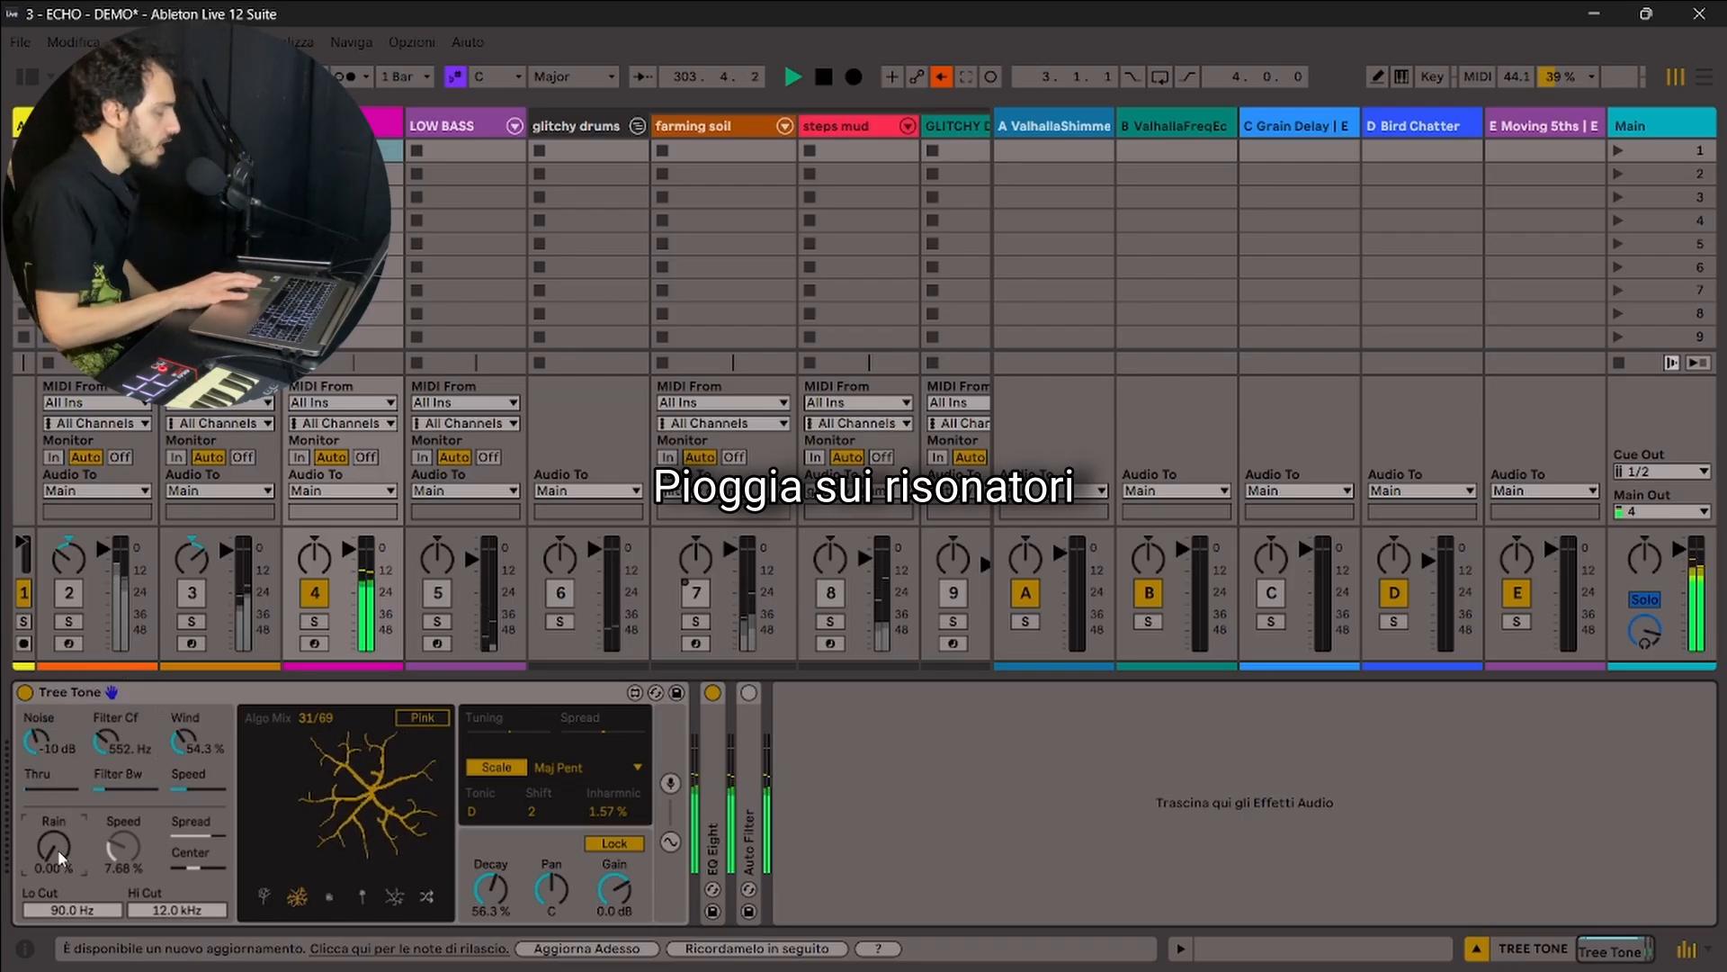
Step: Raise the Tree Tone rain to 63.0 % and vary the rain speed, raising it to 56.2 % and lowering it again
drag(62, 850, 62, 823)
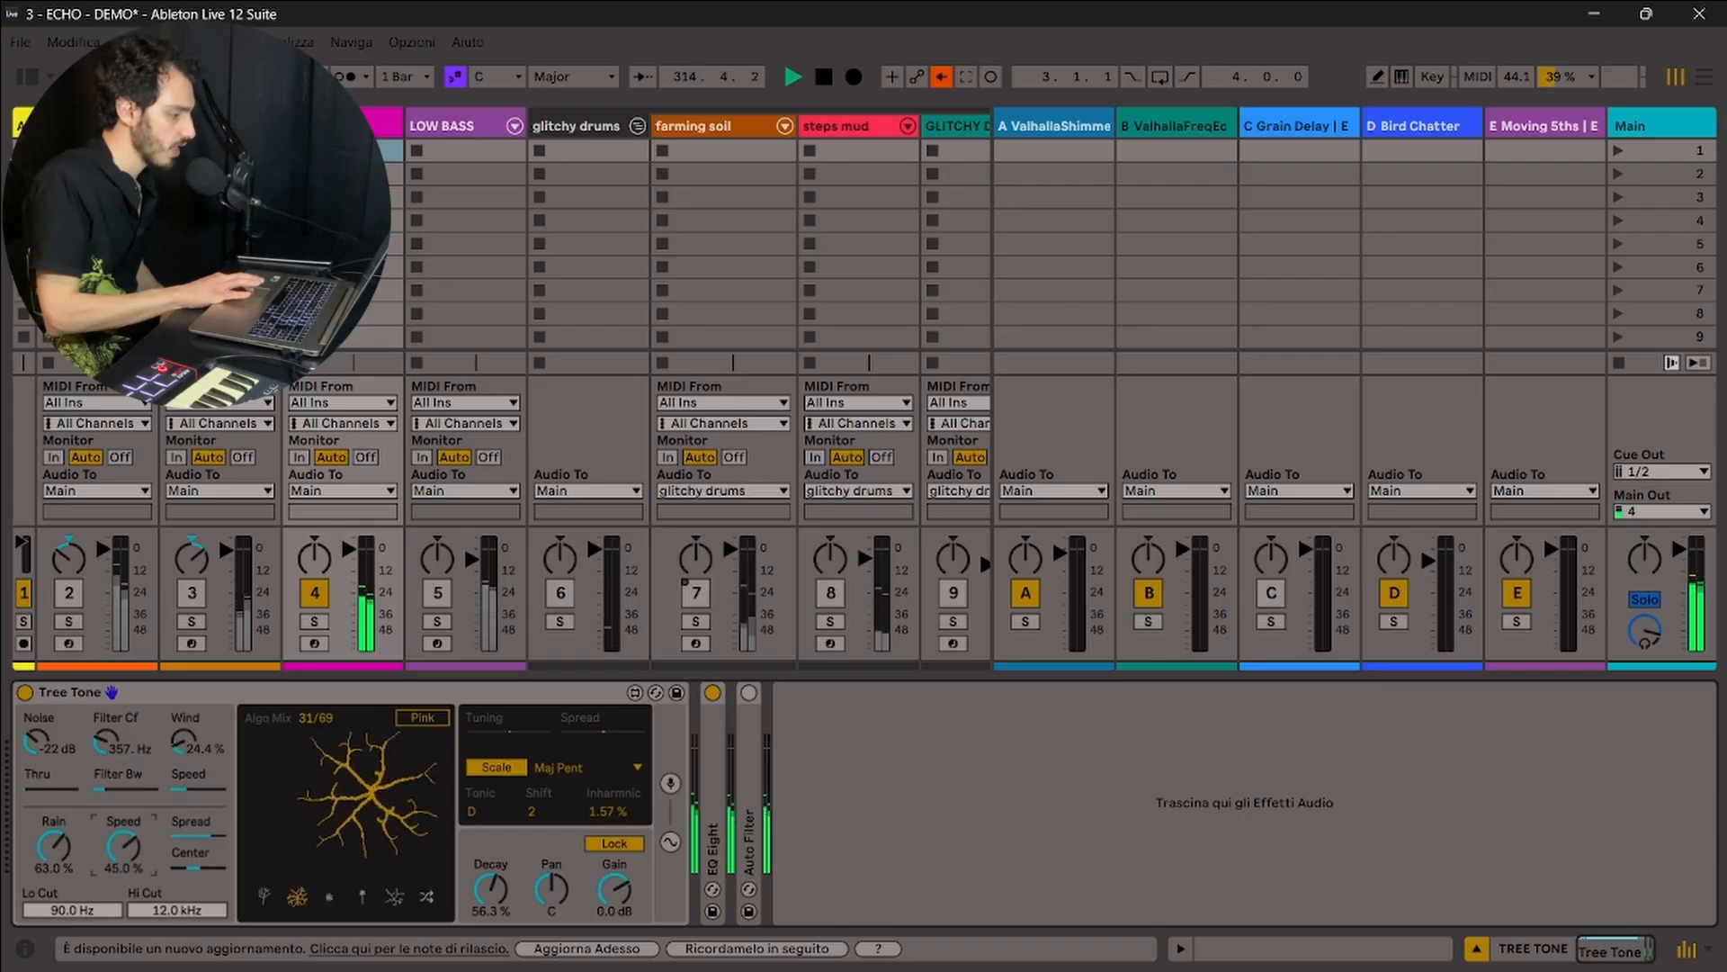
drag(124, 845, 123, 835)
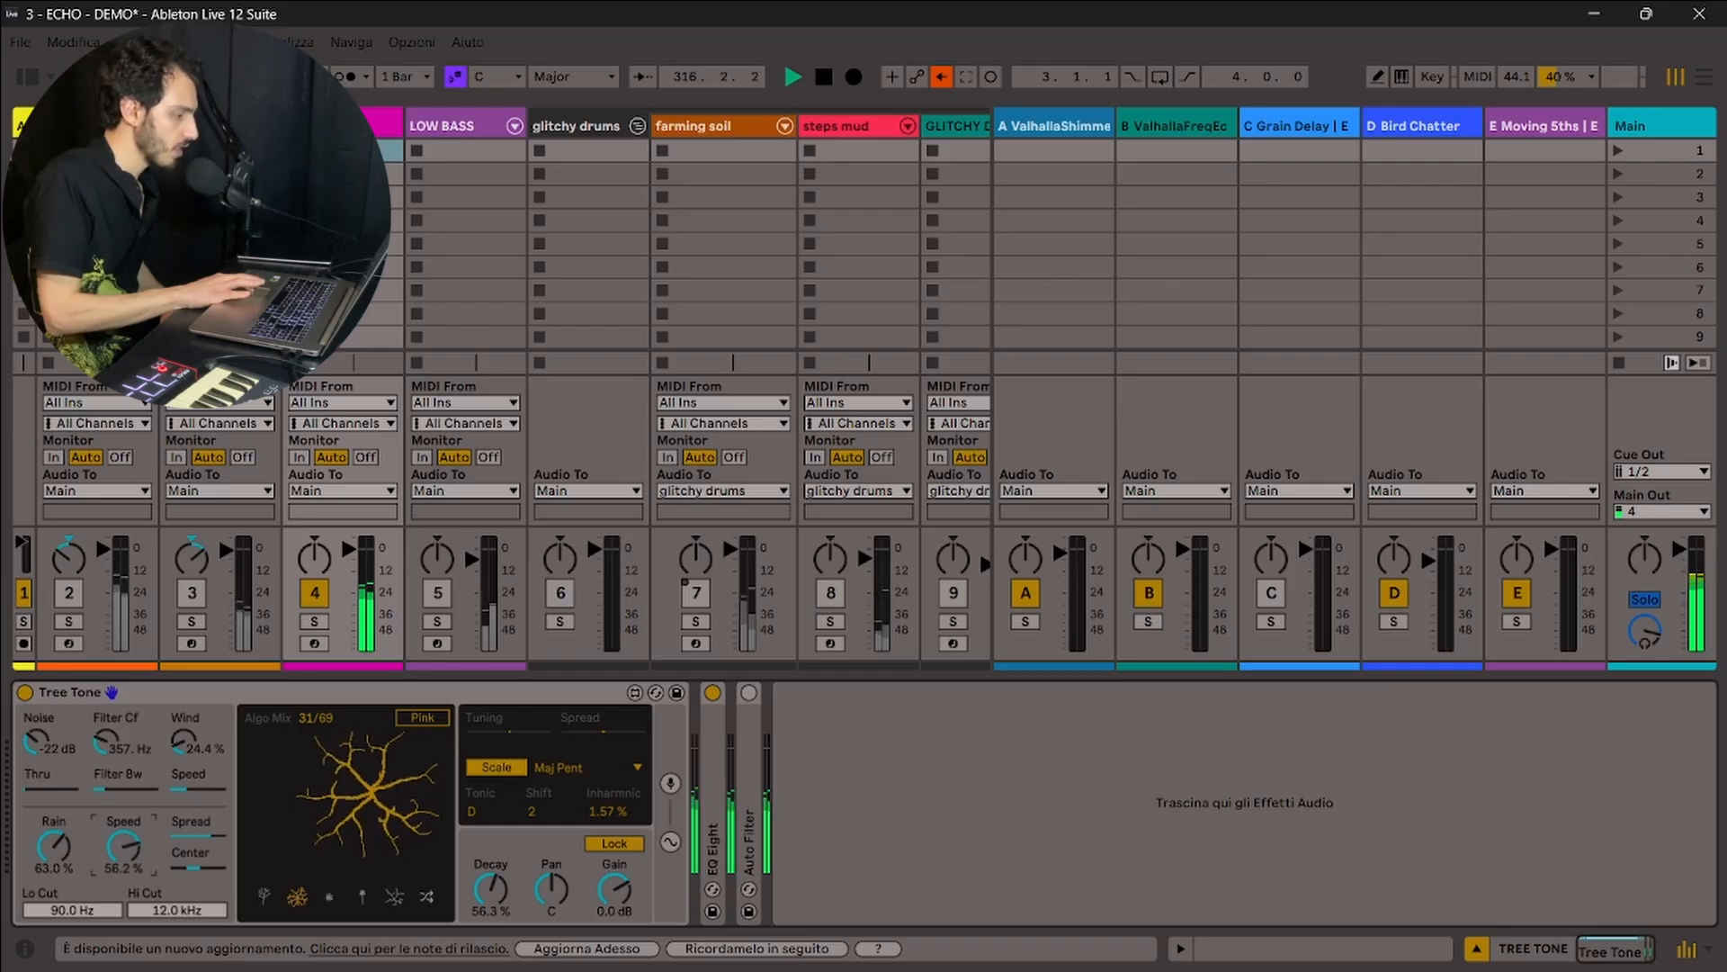
drag(123, 845, 128, 859)
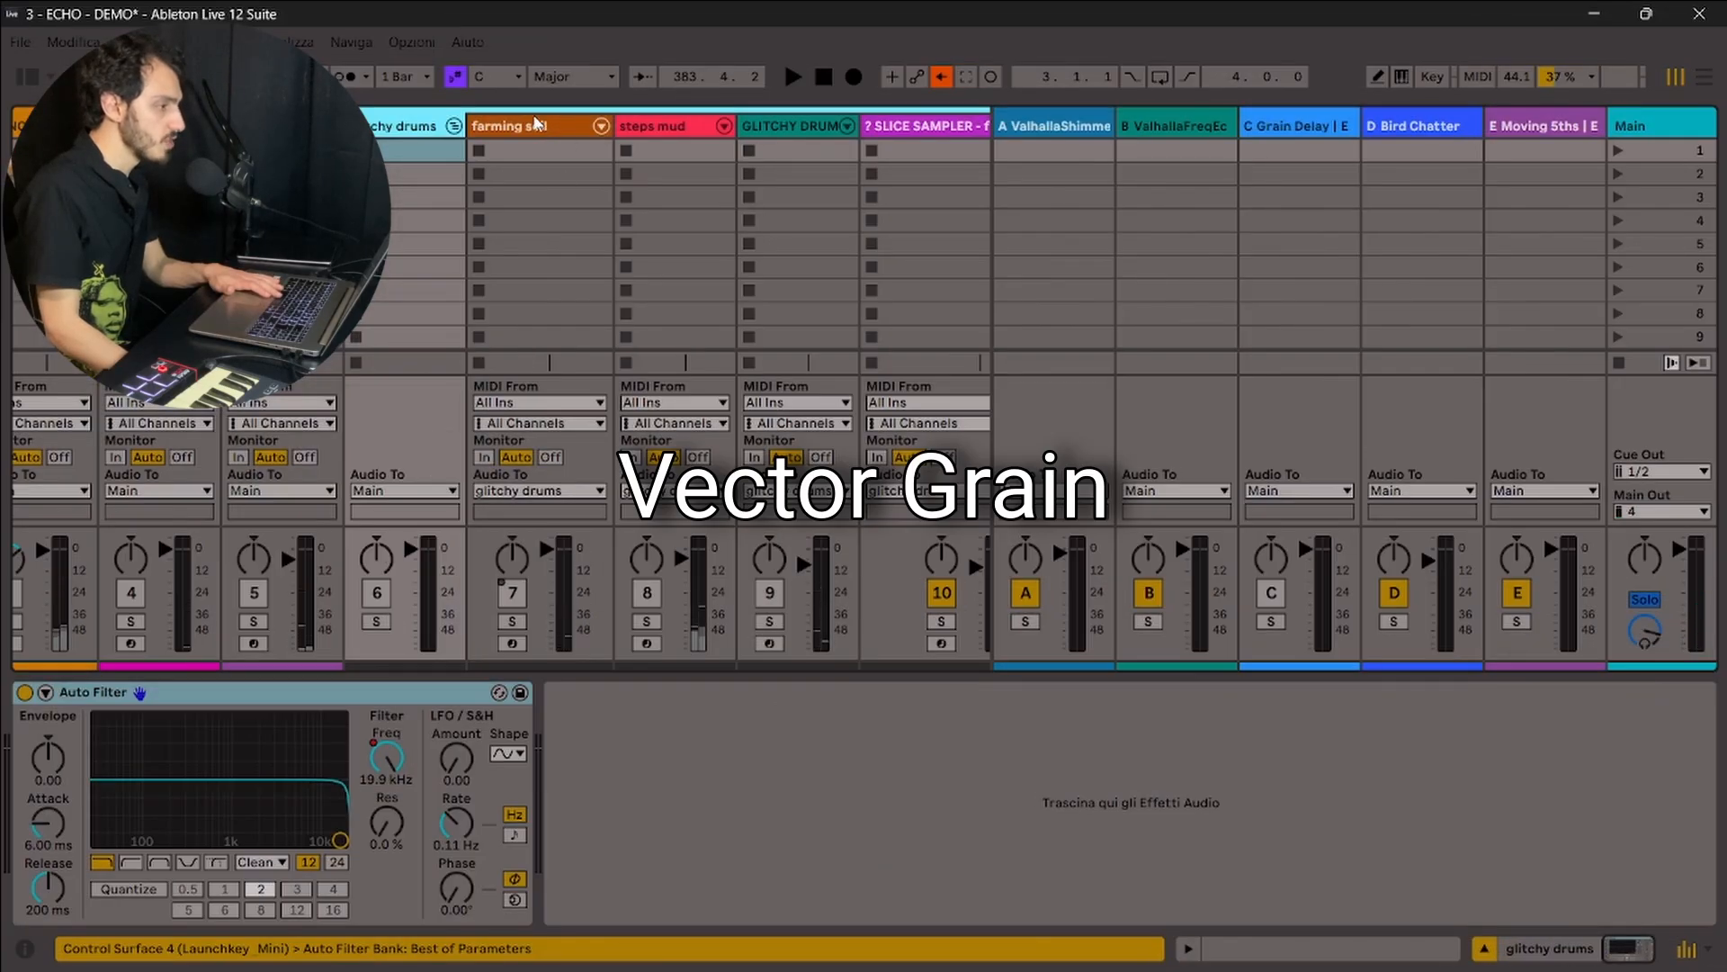
Step: Activate the glitchy drums and farming soil tracks and start playback
click(384, 598)
click(512, 592)
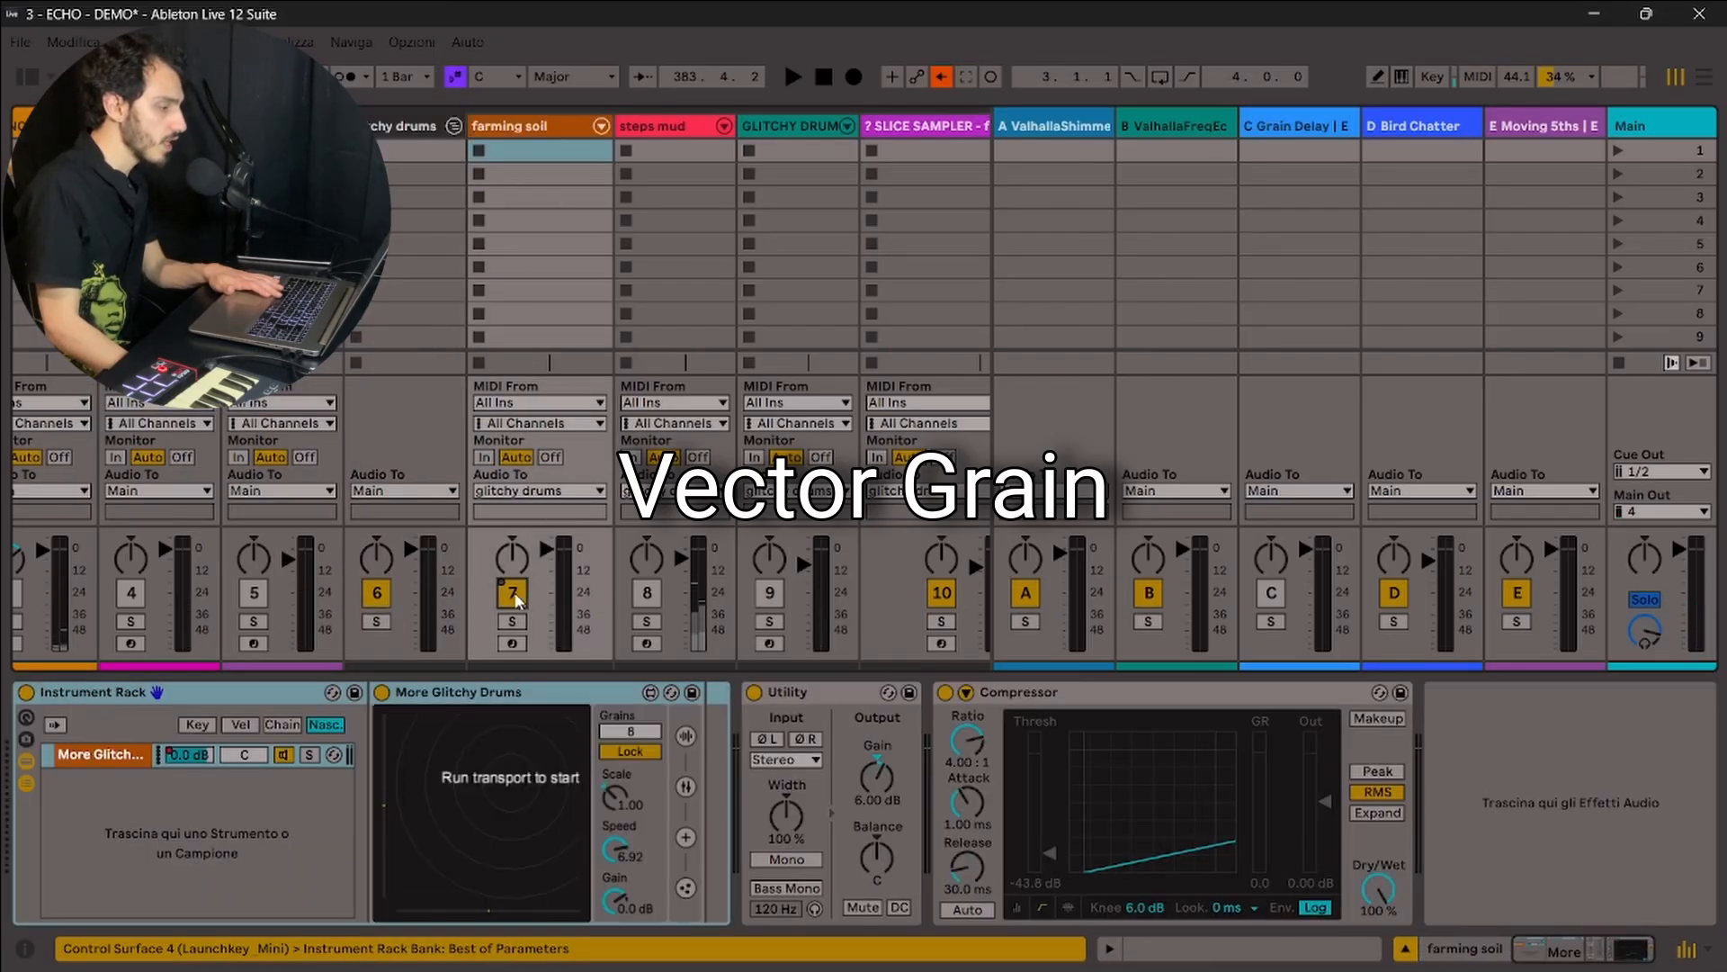
key(space)
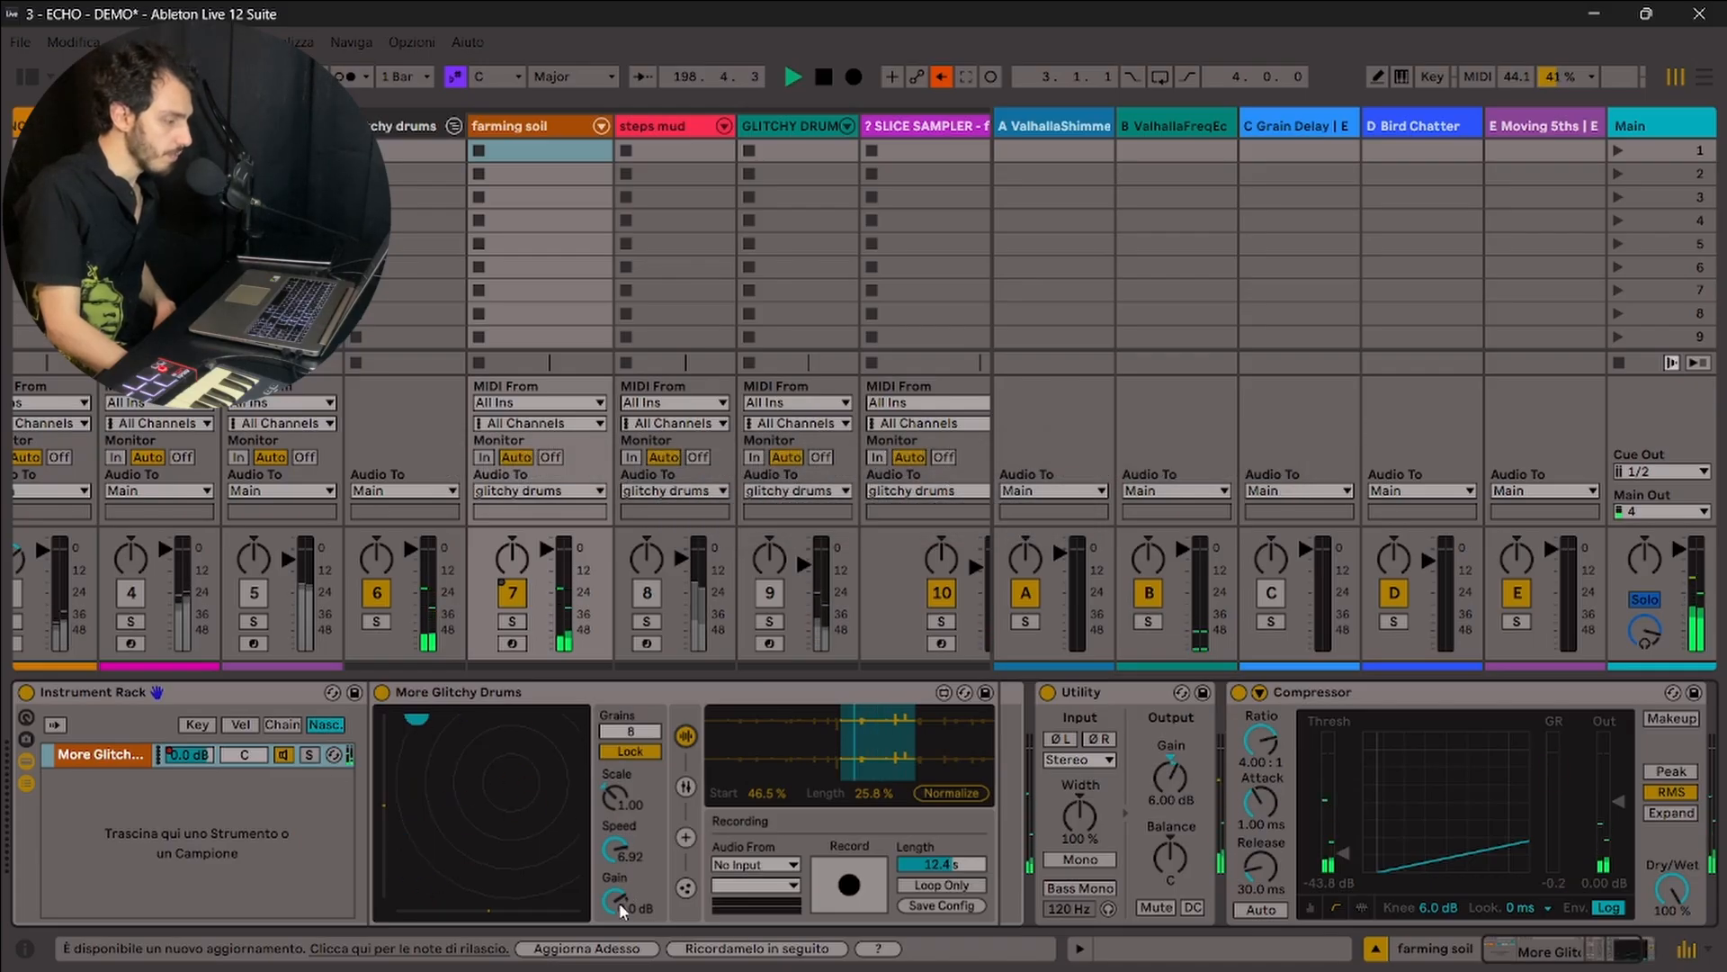
Step: Set the More Glitchy Drums gain to 10 dB and speed to 5.79, and try 3 grains before settling on 12
mouse_move(620, 904)
mouse_down()
mouse_move(620, 963)
mouse_move(620, 910)
mouse_up()
mouse_move(619, 850)
mouse_down()
mouse_move(619, 881)
mouse_move(617, 858)
mouse_up()
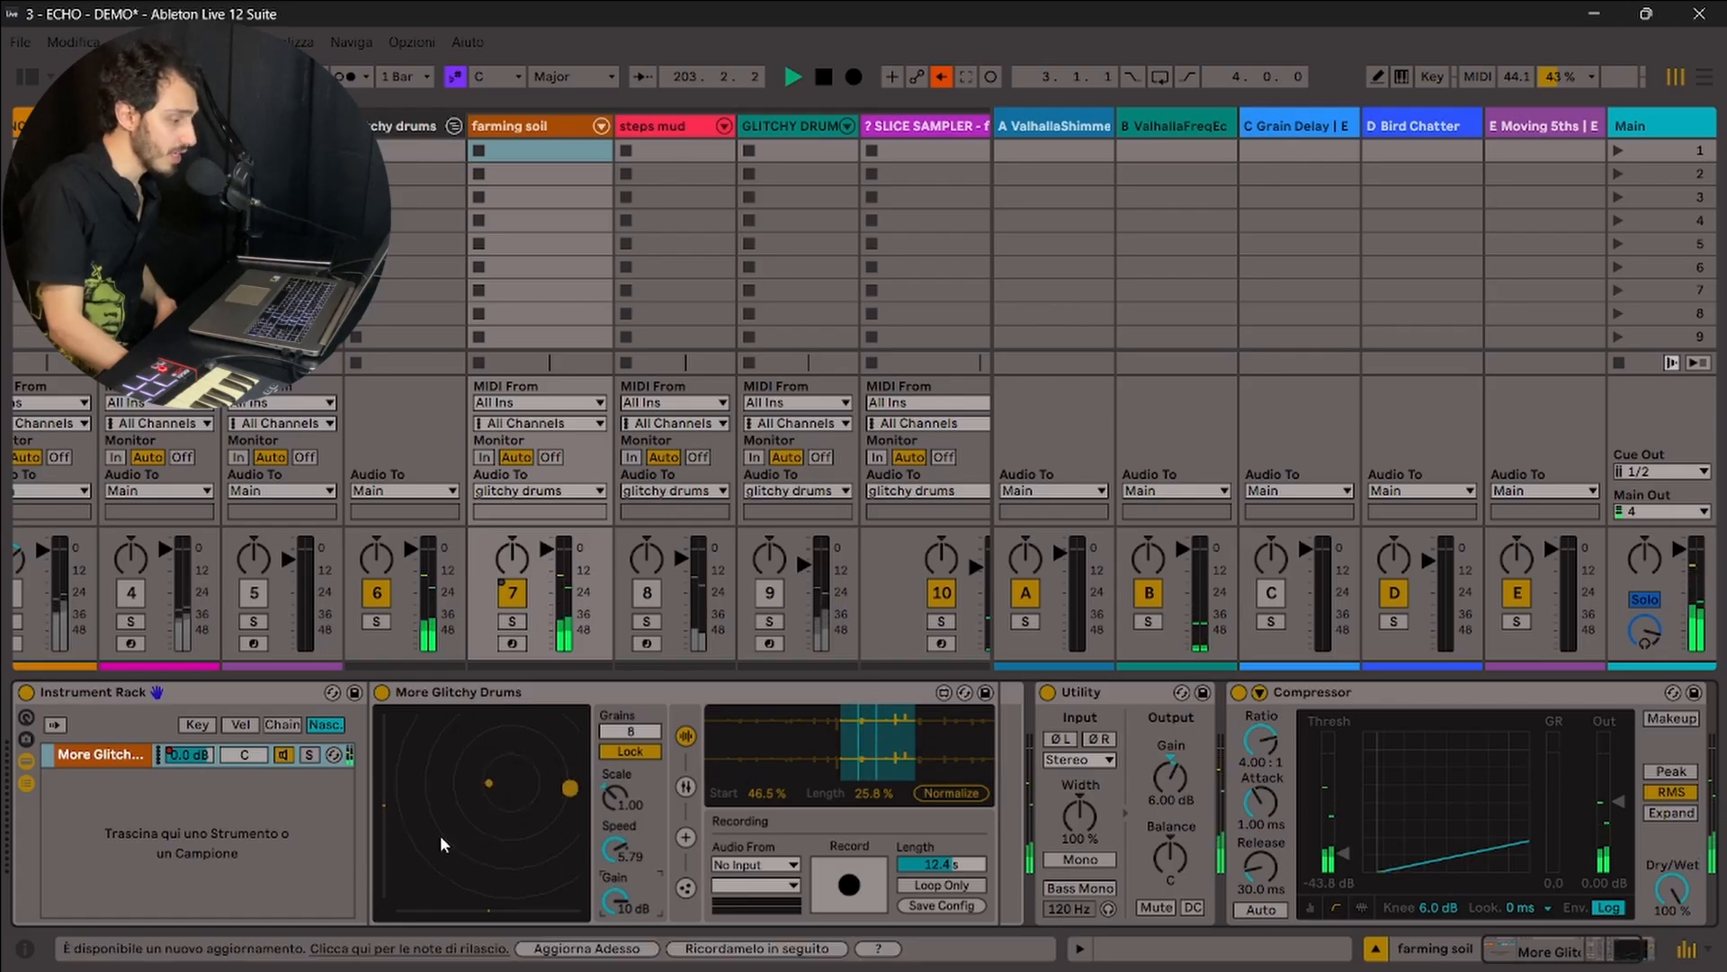
drag(630, 731, 630, 765)
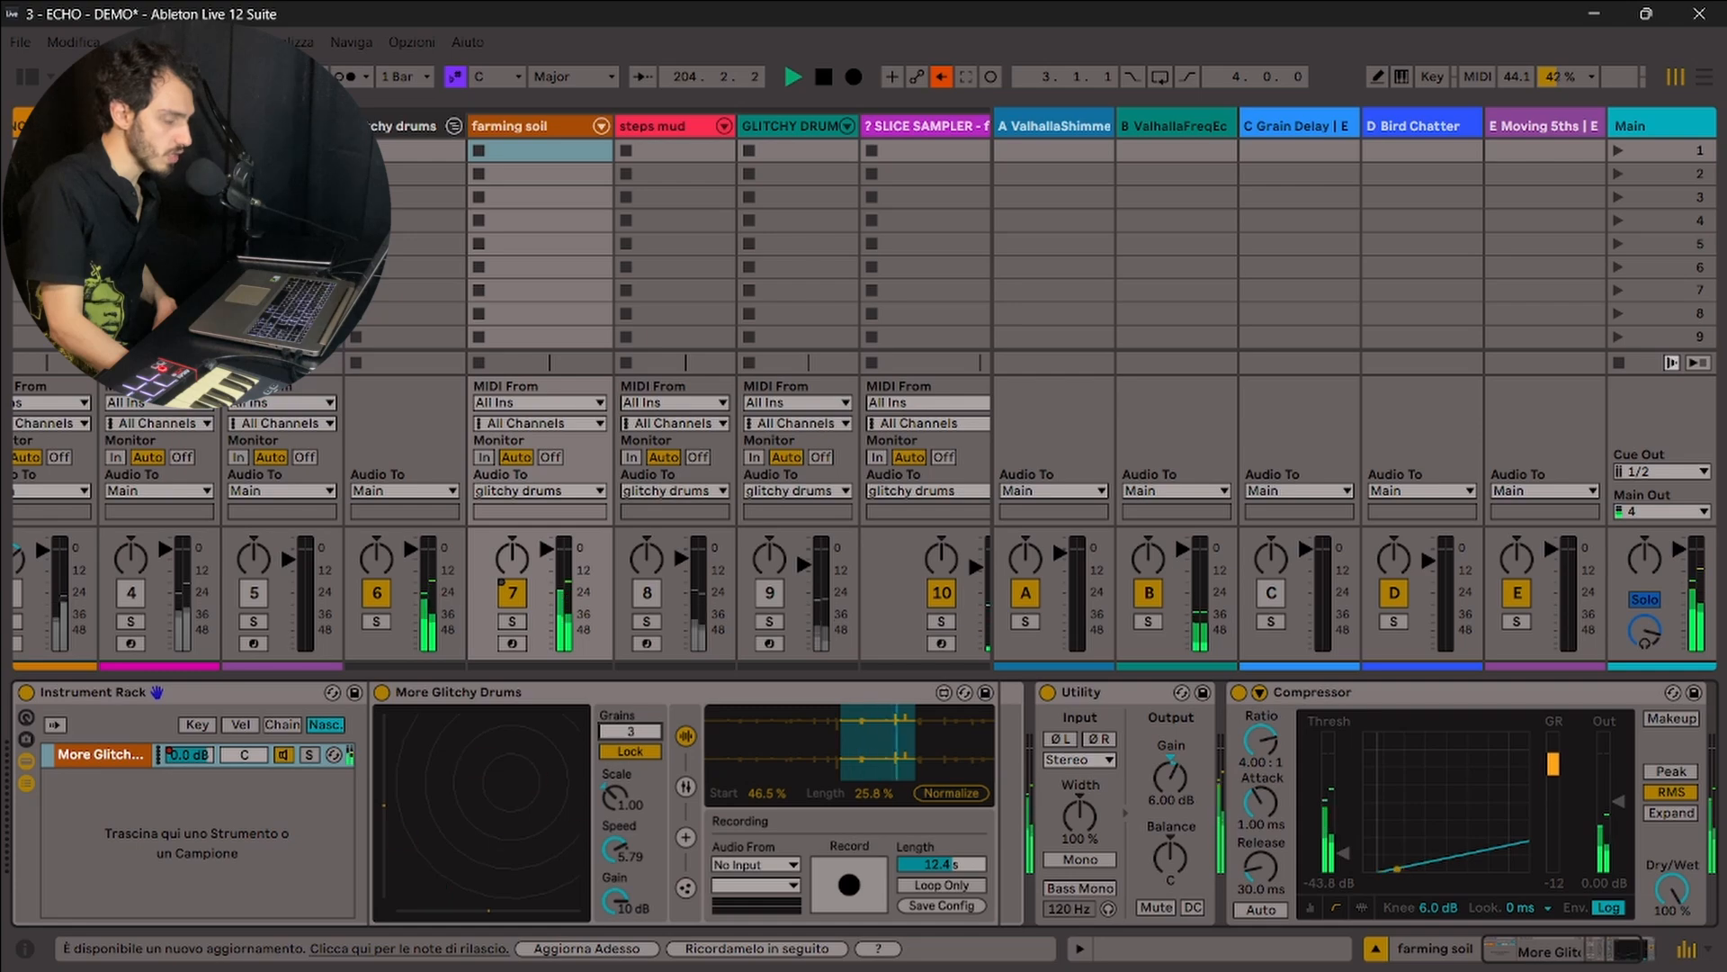
drag(630, 732, 630, 705)
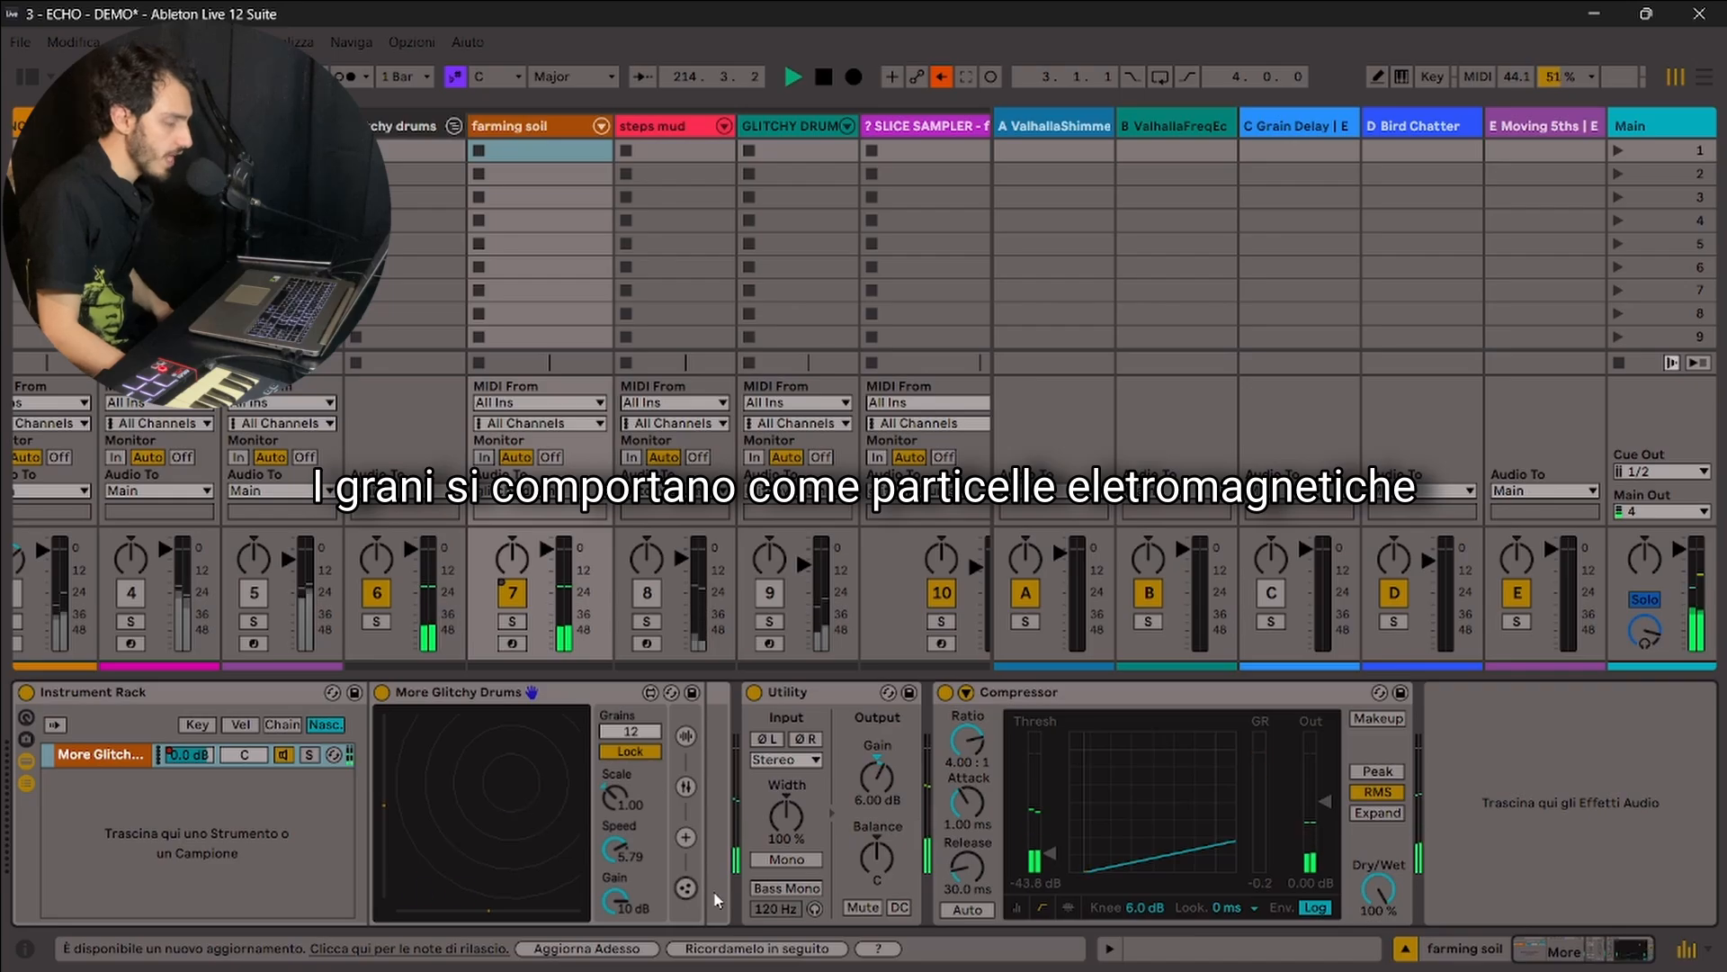
Step: Examine the More Glitchy Drums particle and emitter settings, and its attractor and flowfield settings
click(578, 692)
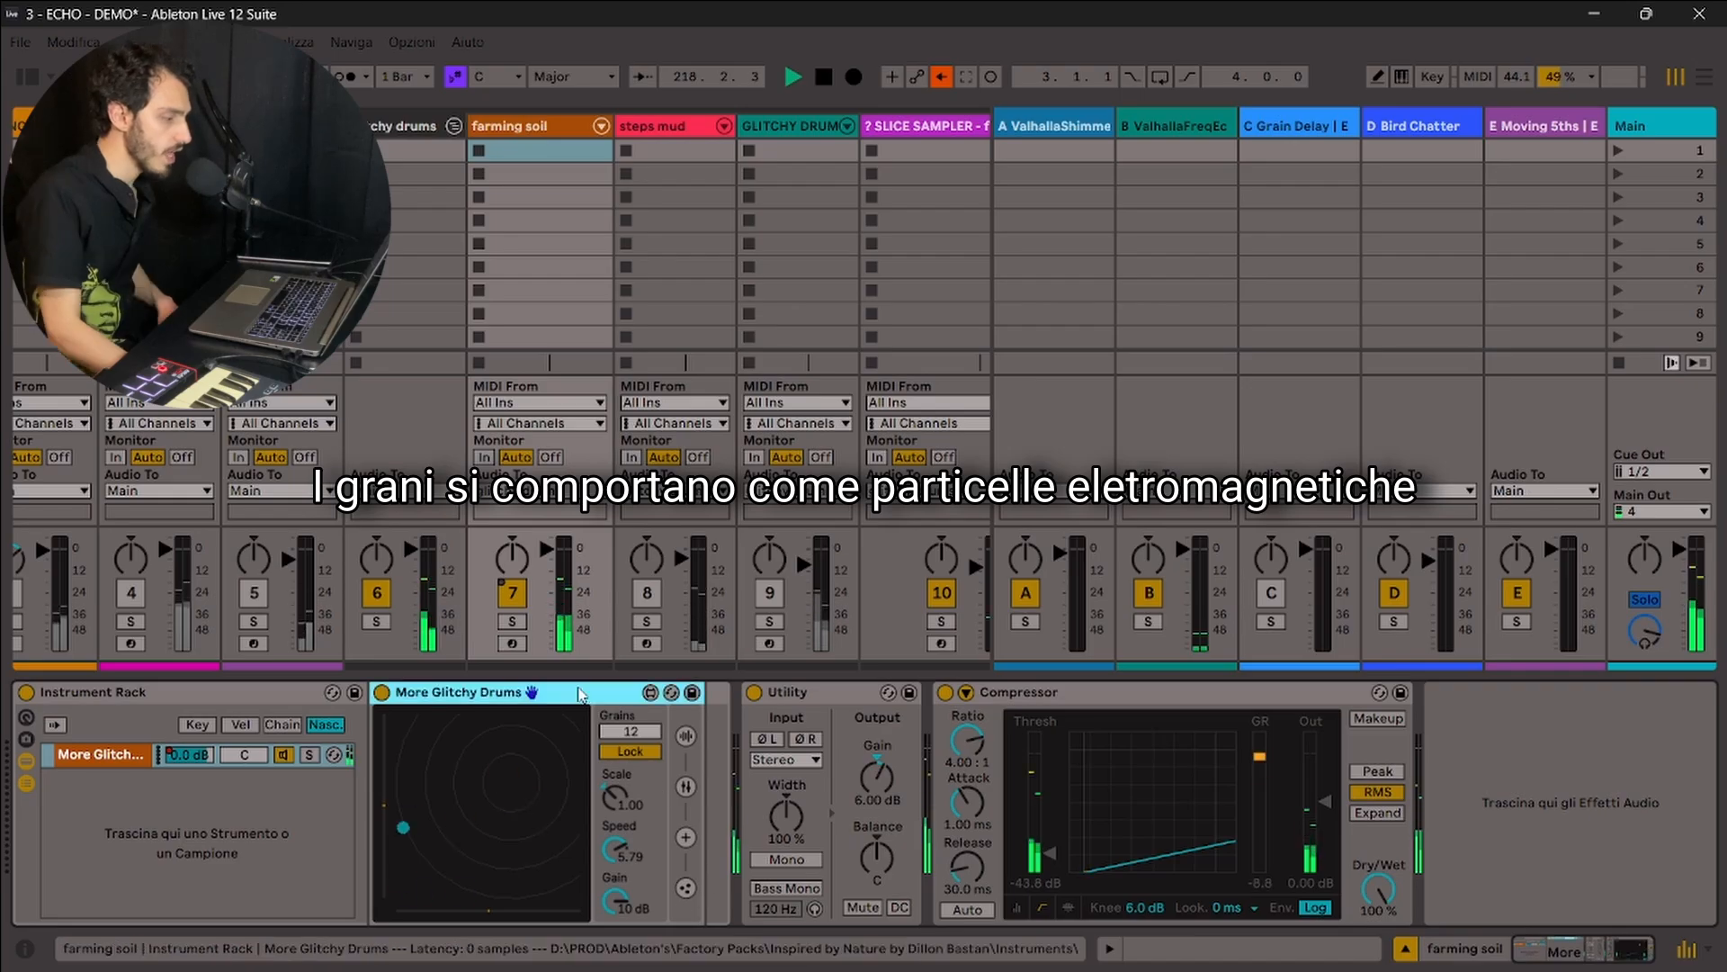
click(685, 889)
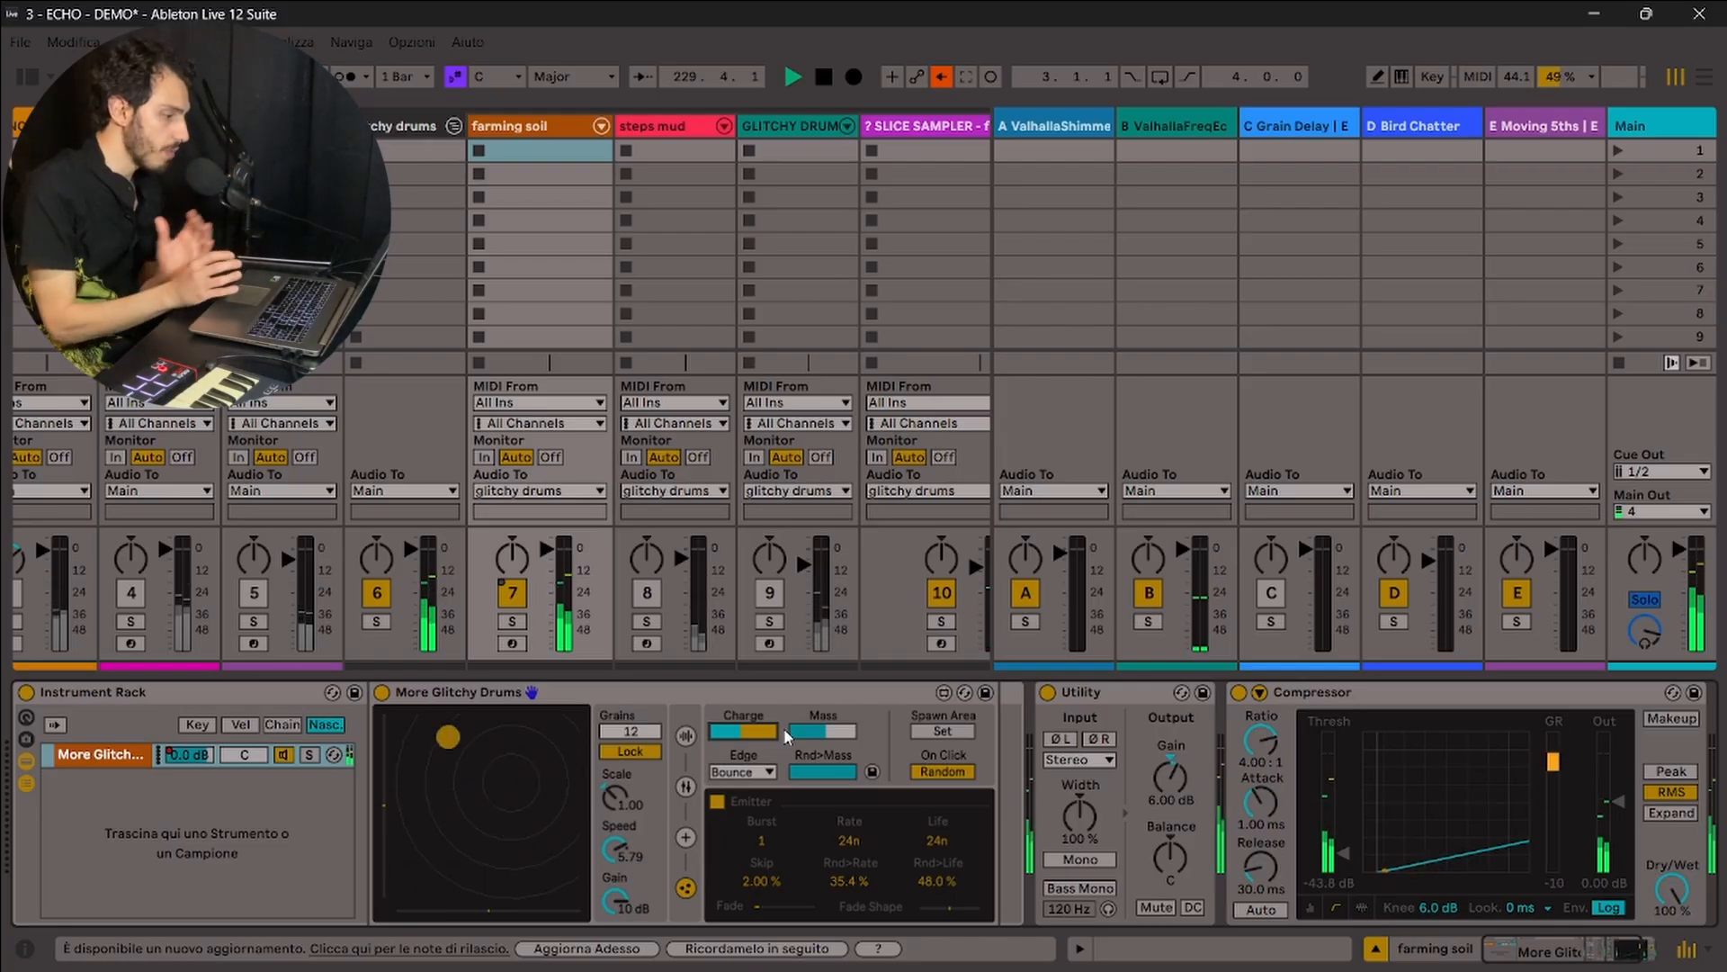
click(686, 837)
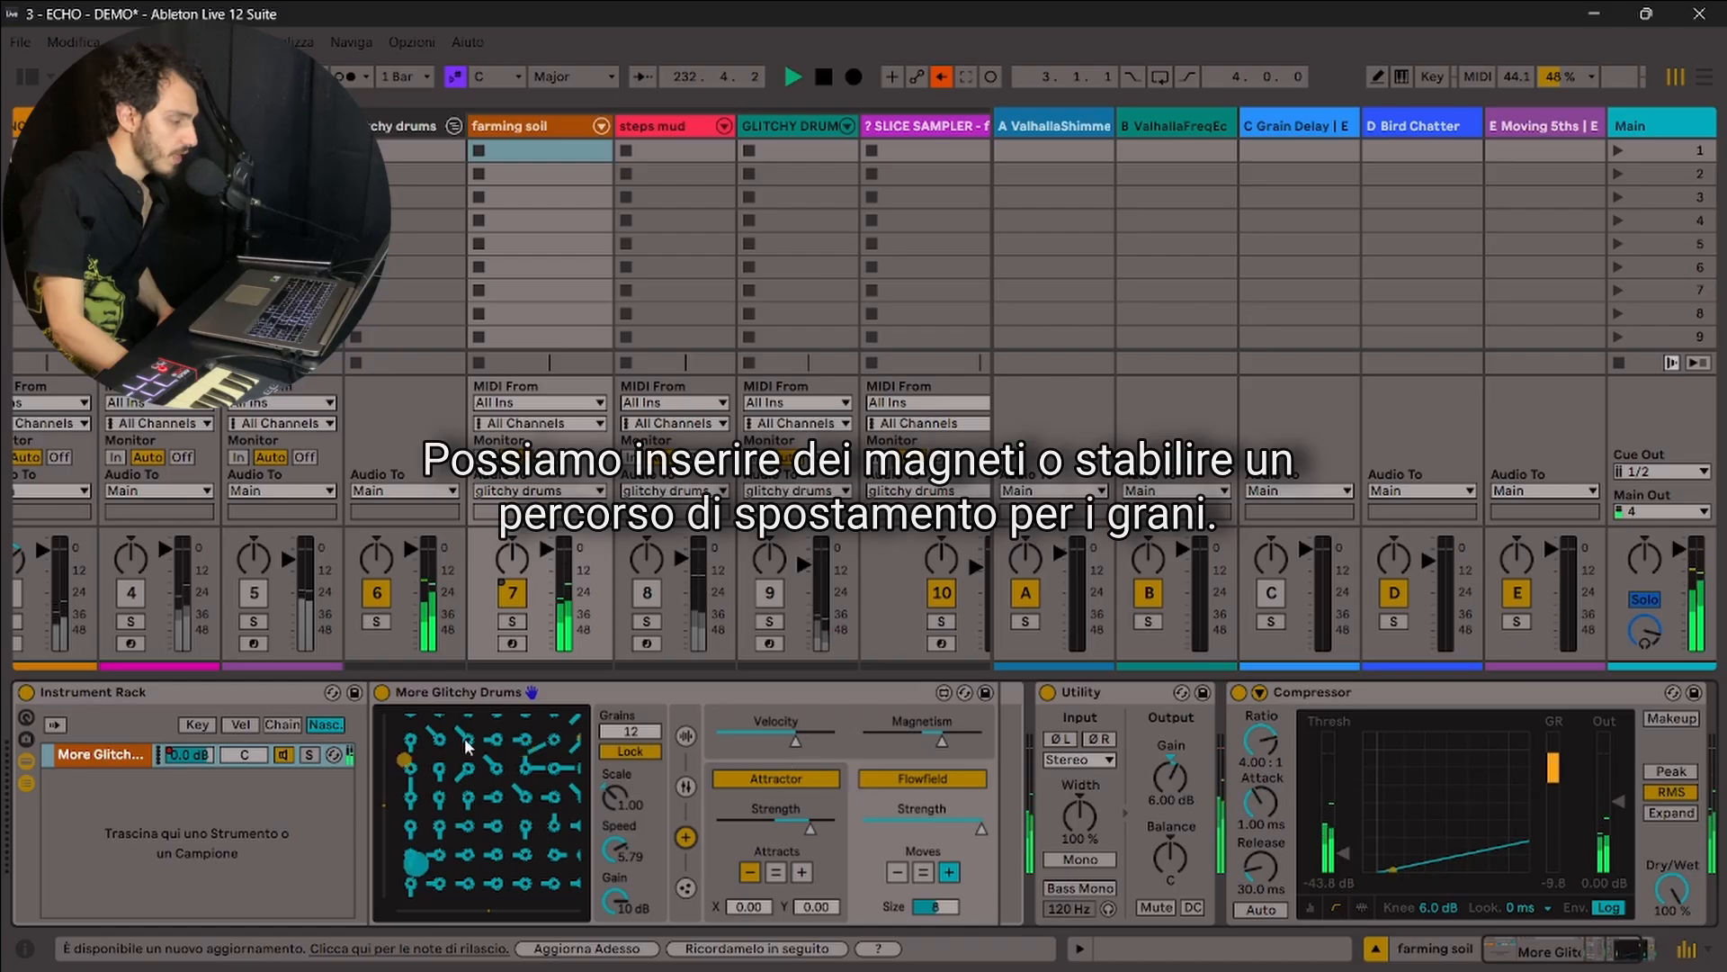